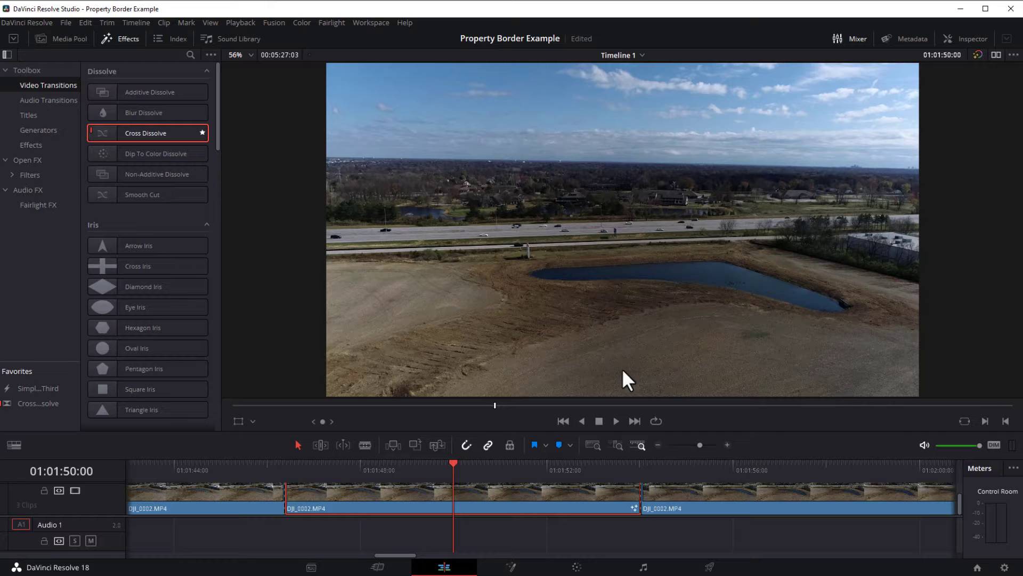
Preview the drone shot, select the middle DJI_0002.MP4 clip, and park the playhead at 01:01:51:29
click(615, 420)
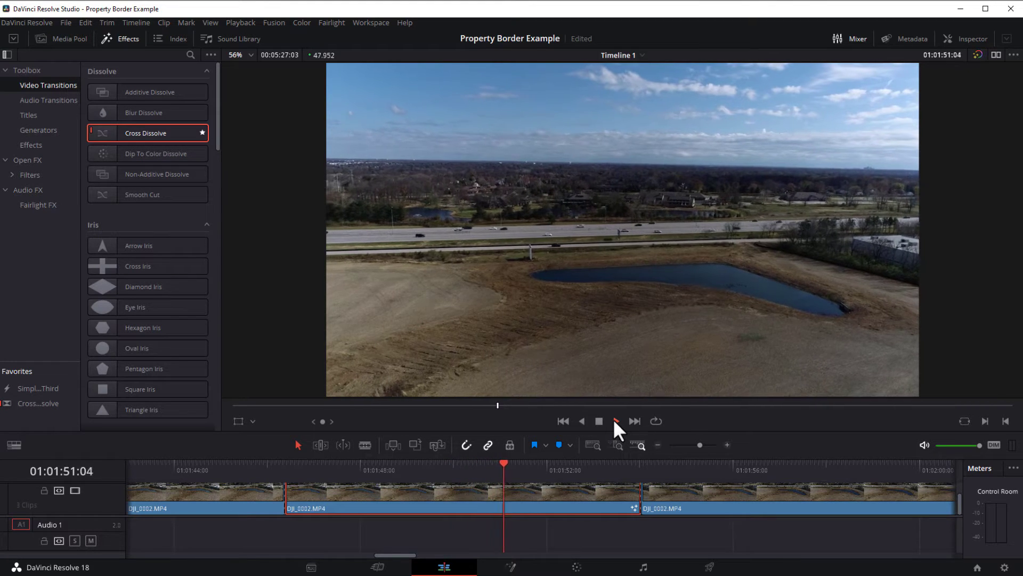
click(599, 420)
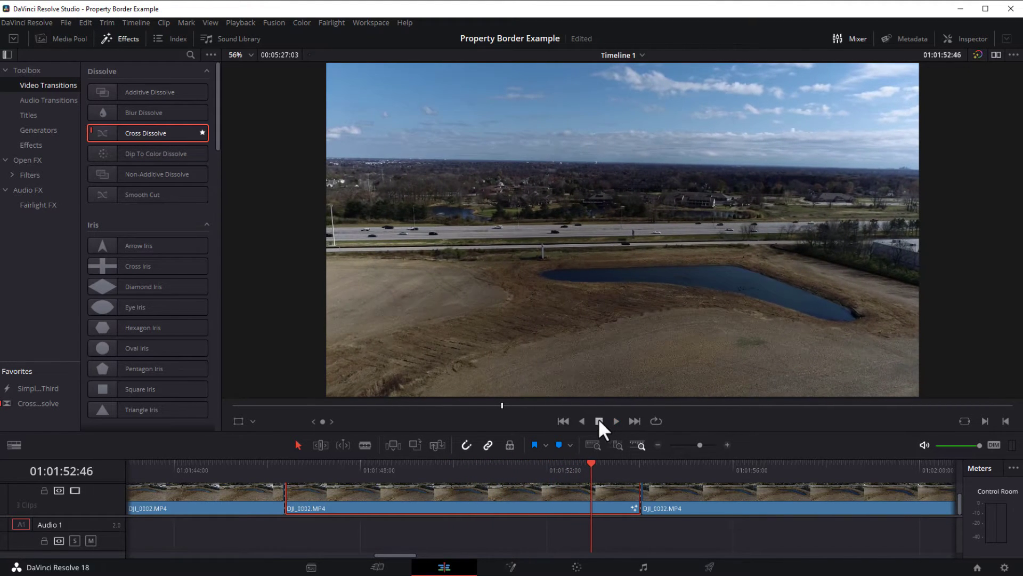
click(259, 535)
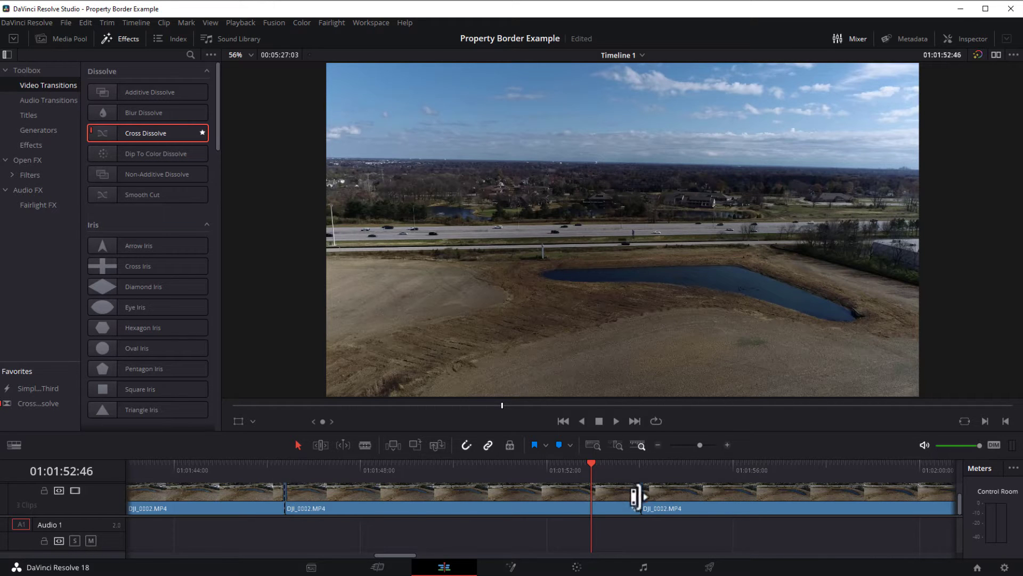
click(561, 500)
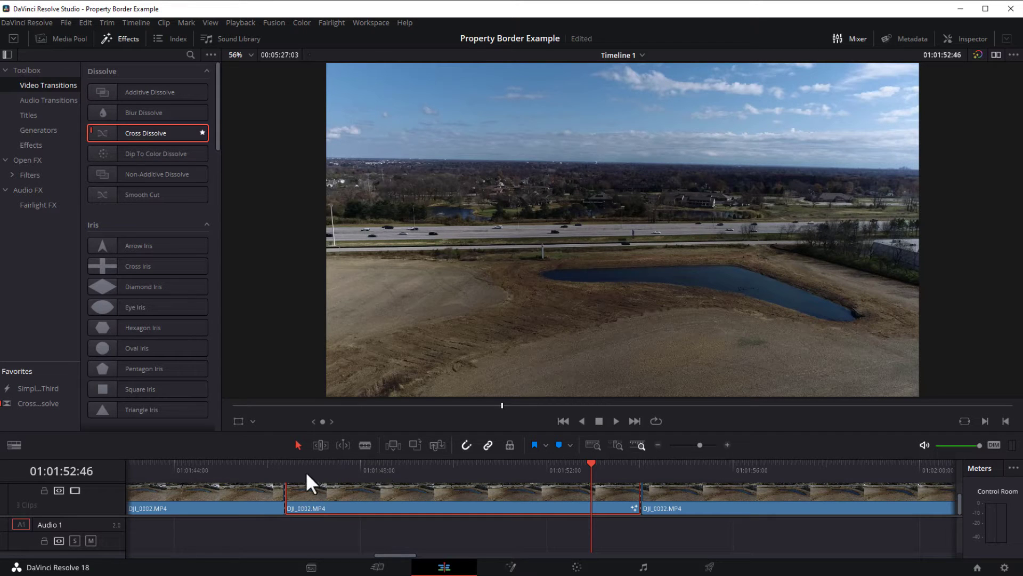
click(528, 464)
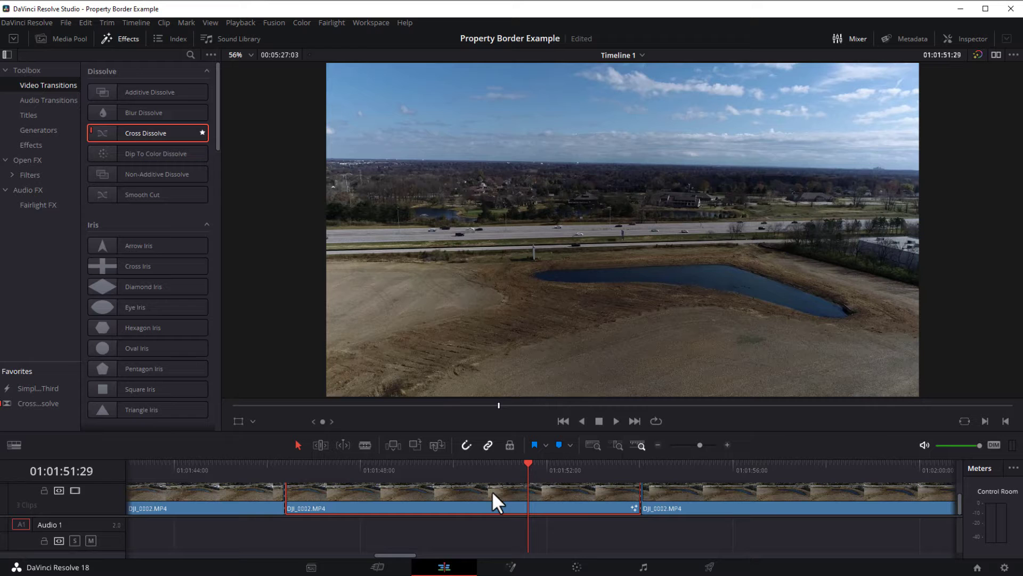
Open the clip in Fusion at frame 5107 and add a Tracker node after MediaIn1
click(510, 568)
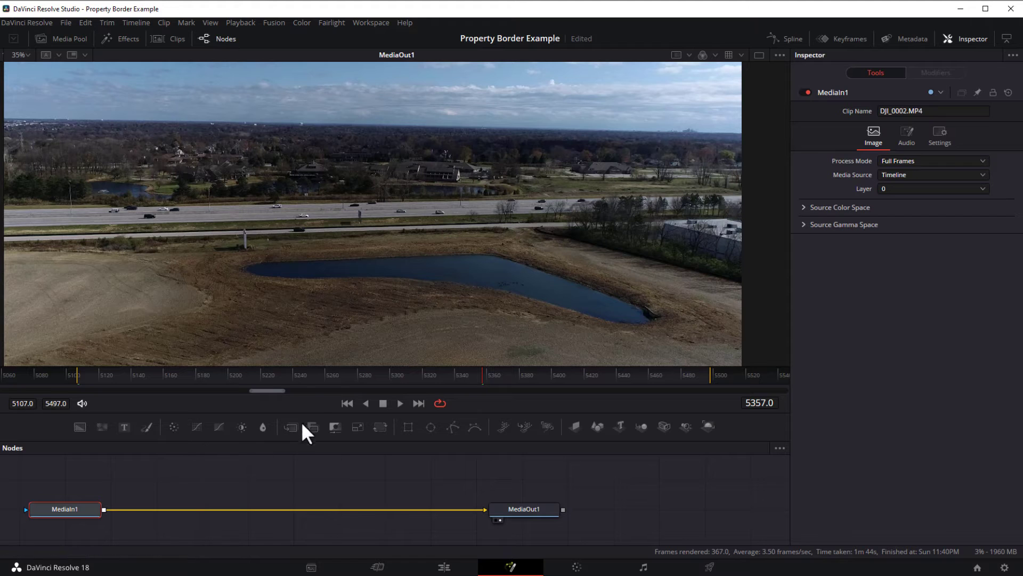
click(346, 402)
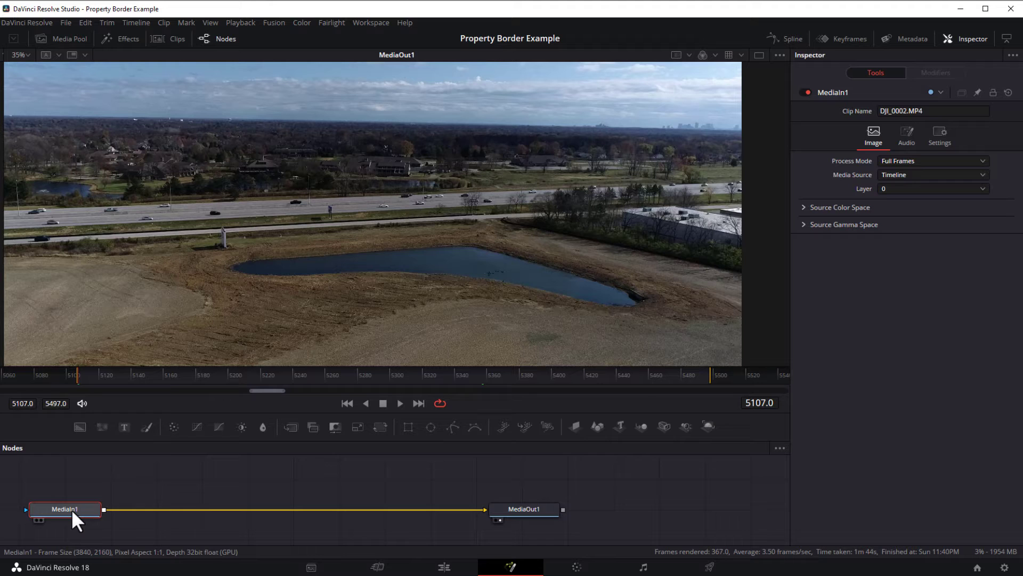
mouse_move(72, 510)
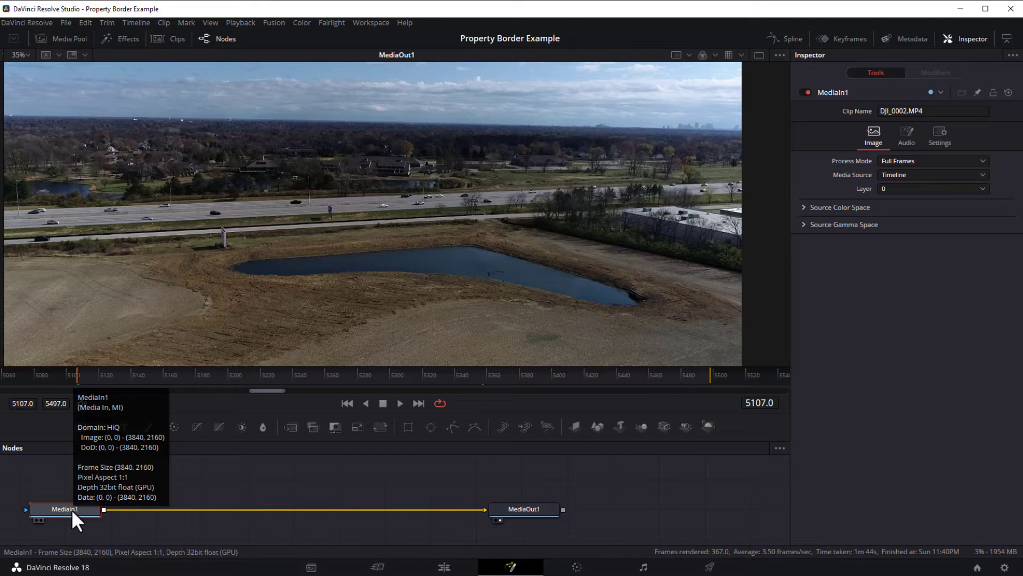
key(shift+space)
text(b)
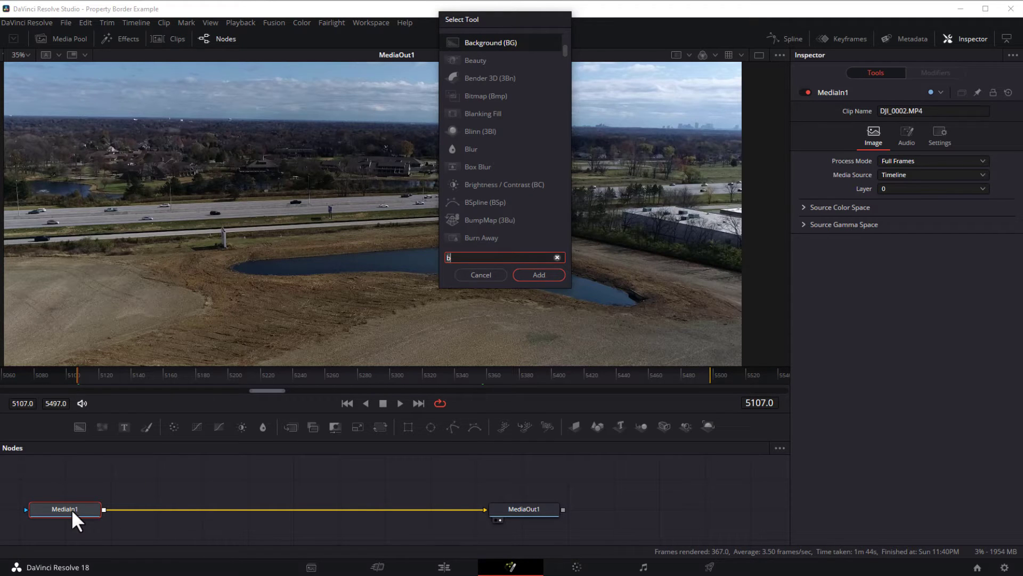
key(BackSpace)
text(tra)
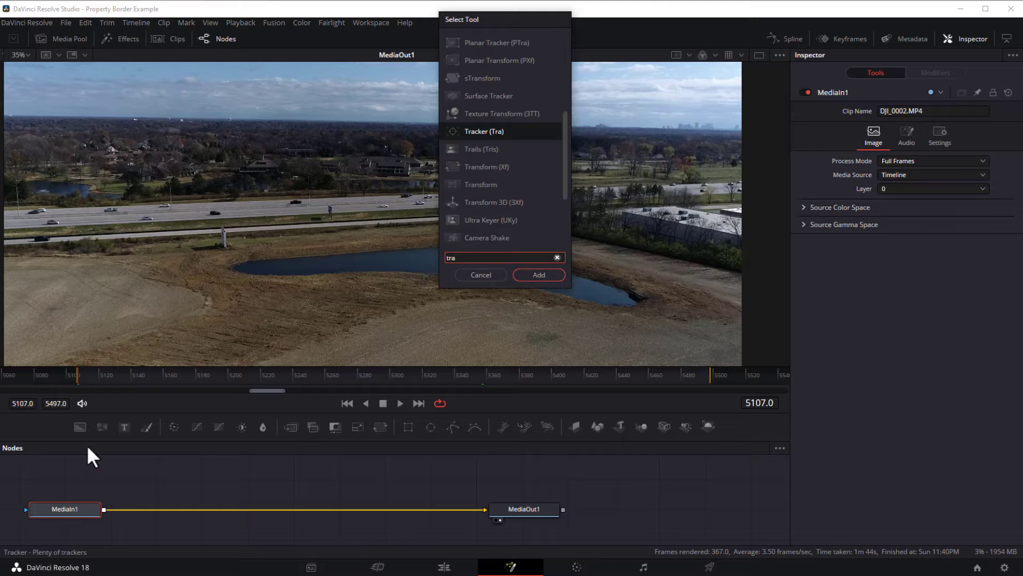
click(523, 277)
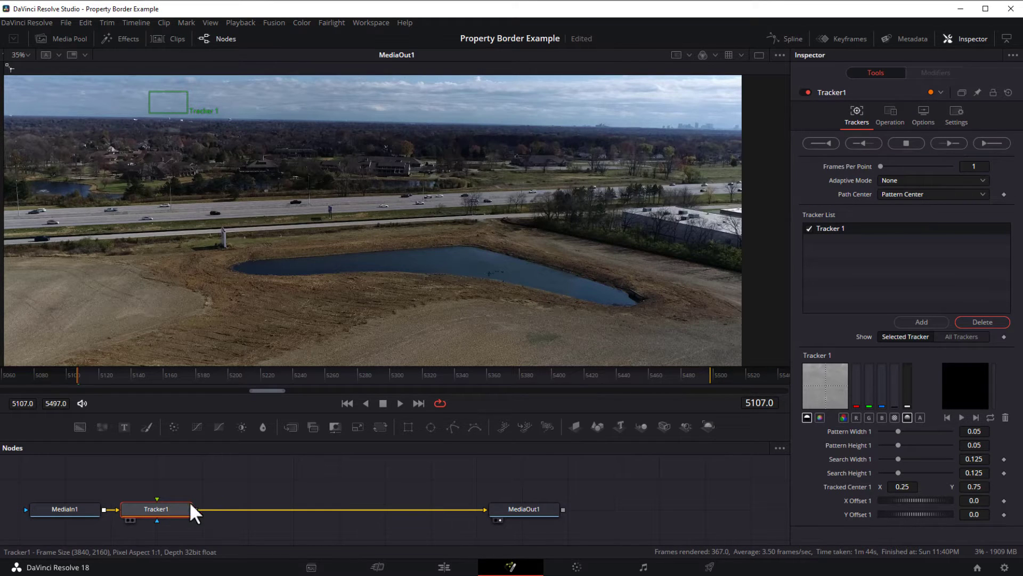
Add a Paint node after Tracker1
key(shift+space)
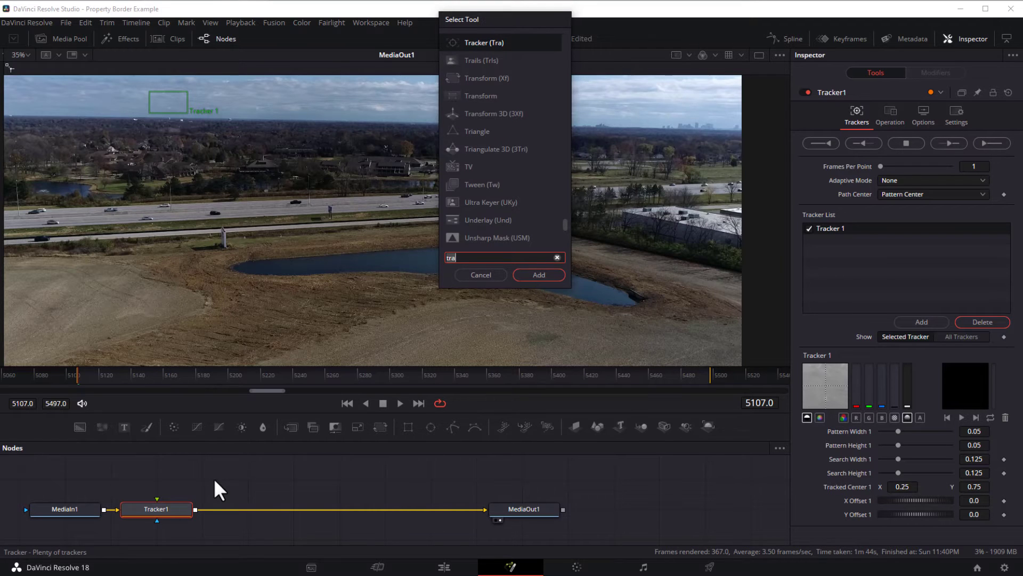
key(BackSpace)
key(BackSpace)
key(BackSpace)
text(pai)
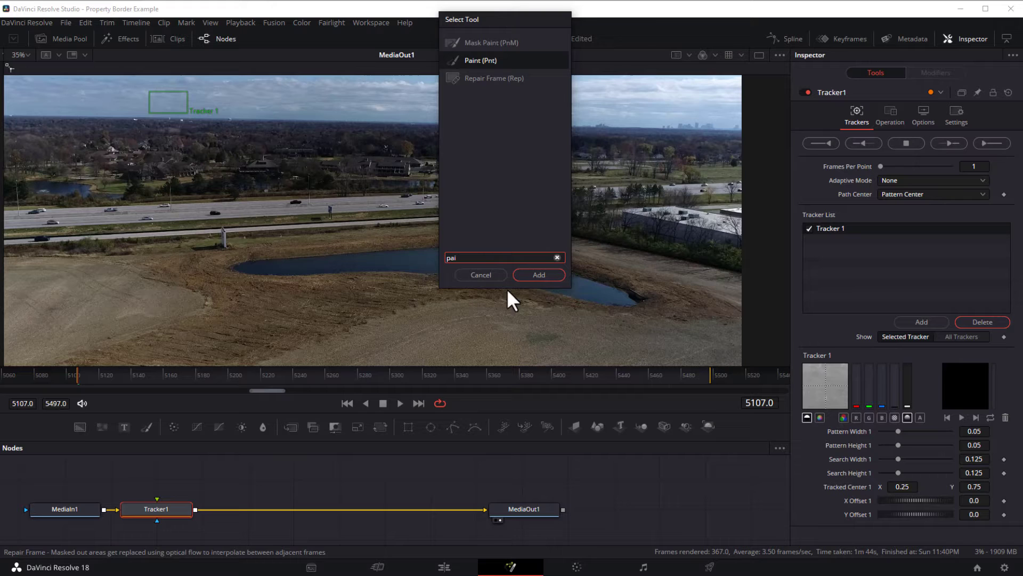
click(540, 274)
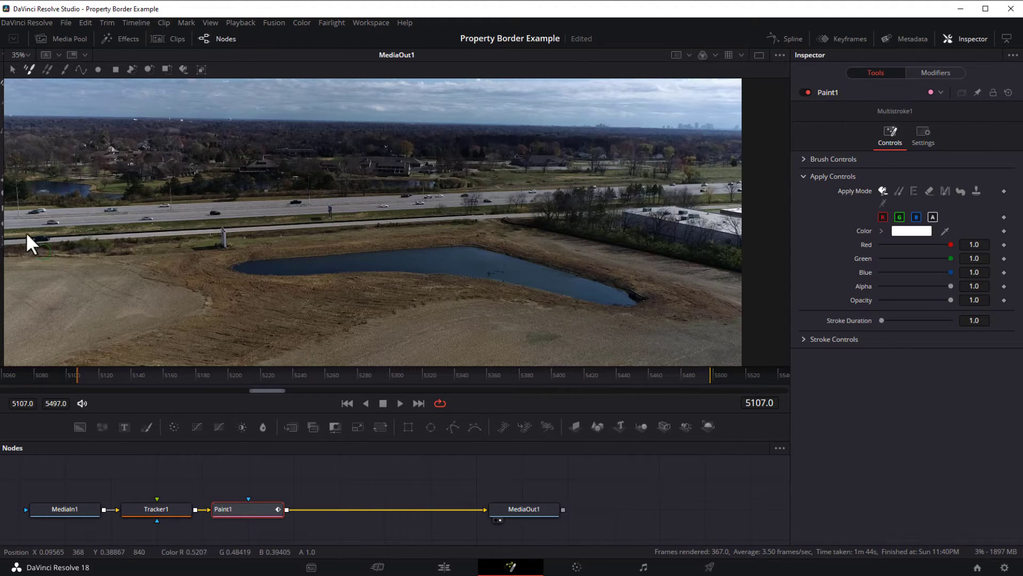
Choose the Polyline Stroke tool for Paint1 in the viewer toolbar
click(81, 68)
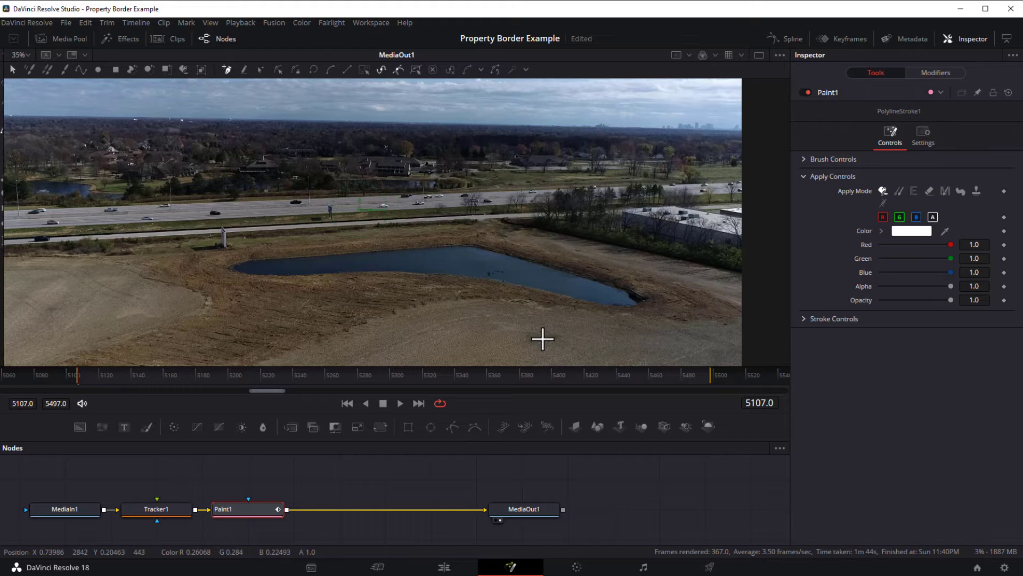
Draw a closed four-corner polyline around the pond
click(543, 338)
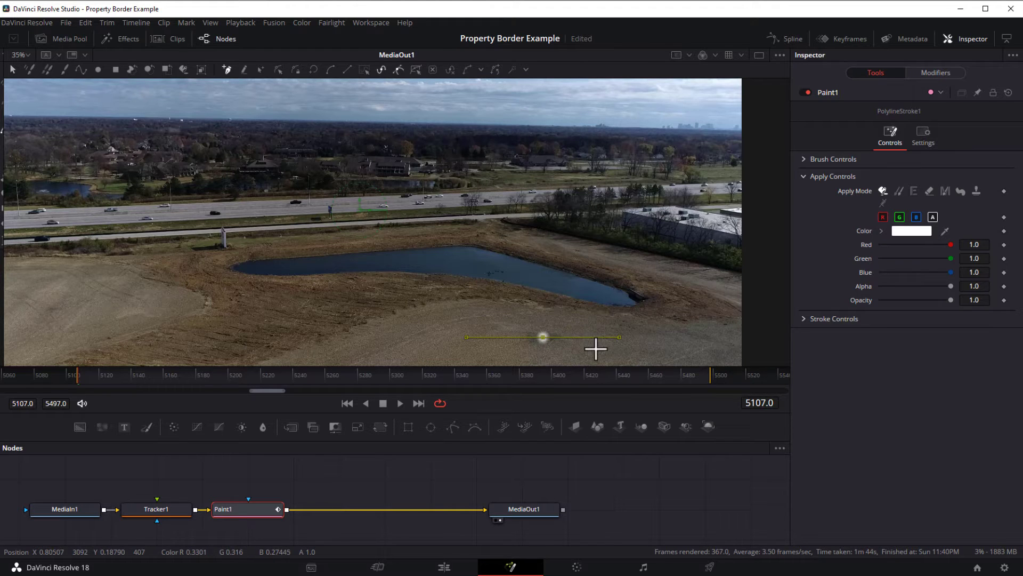
click(647, 278)
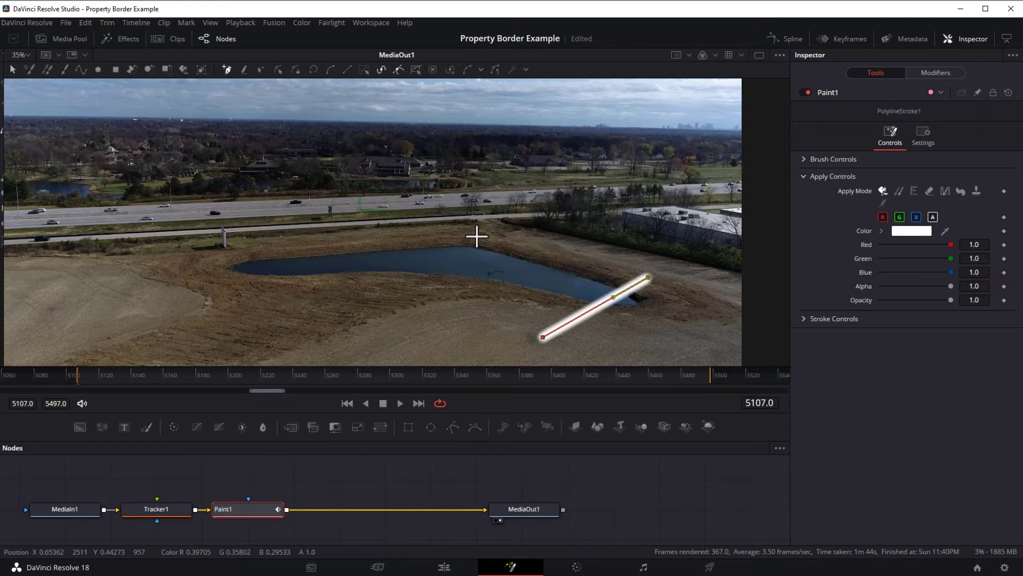
click(478, 236)
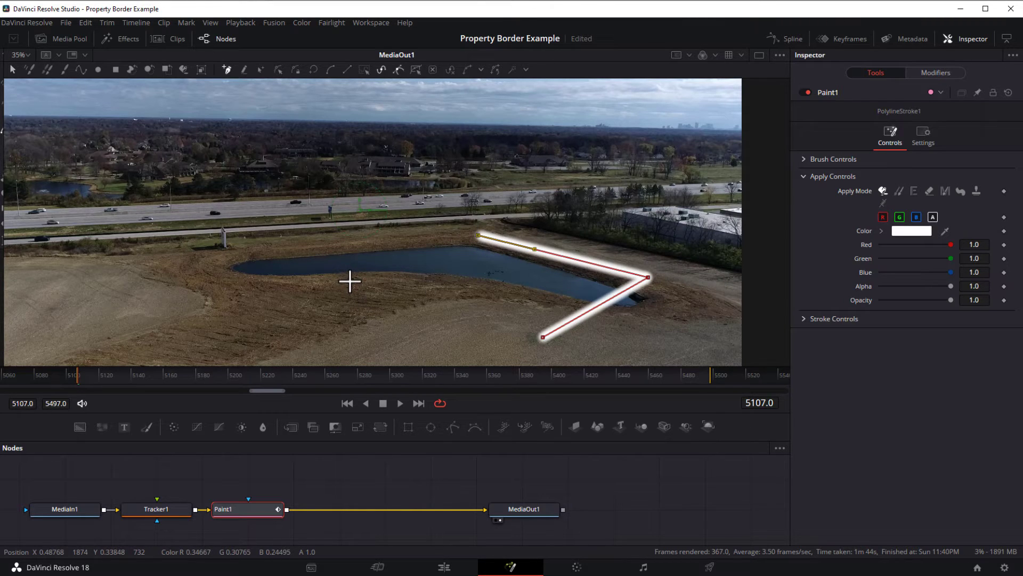
click(350, 278)
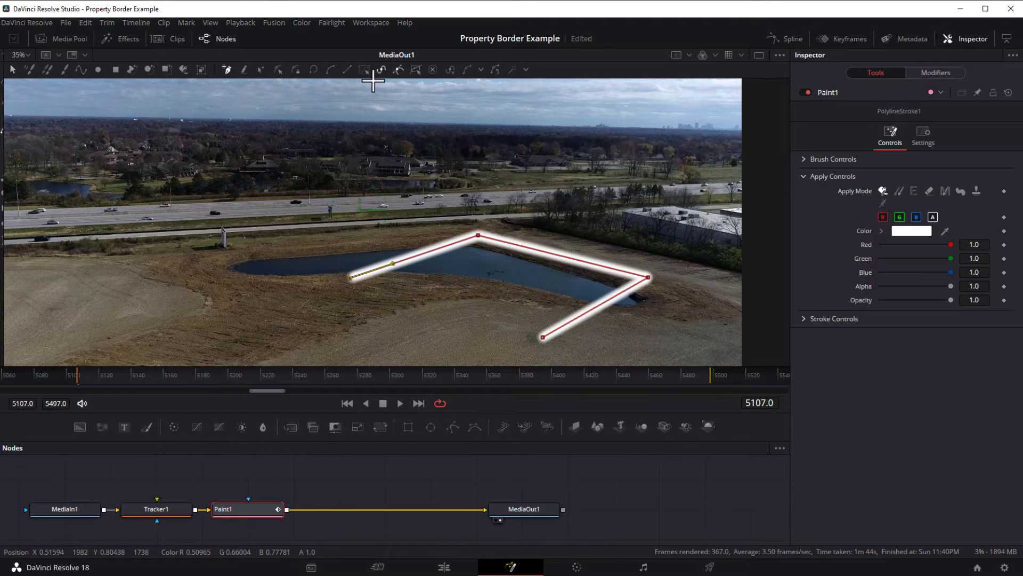
click(314, 68)
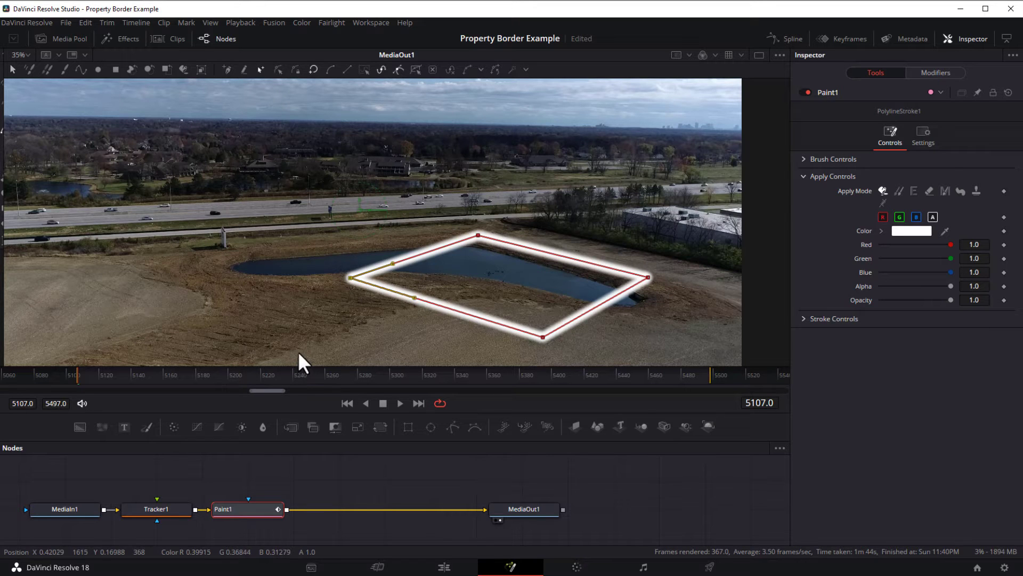
Select all the border's points and publish them via PolylineStroke1: Polyline > Publish > Publish Points
drag(298, 350, 692, 215)
right_click(630, 224)
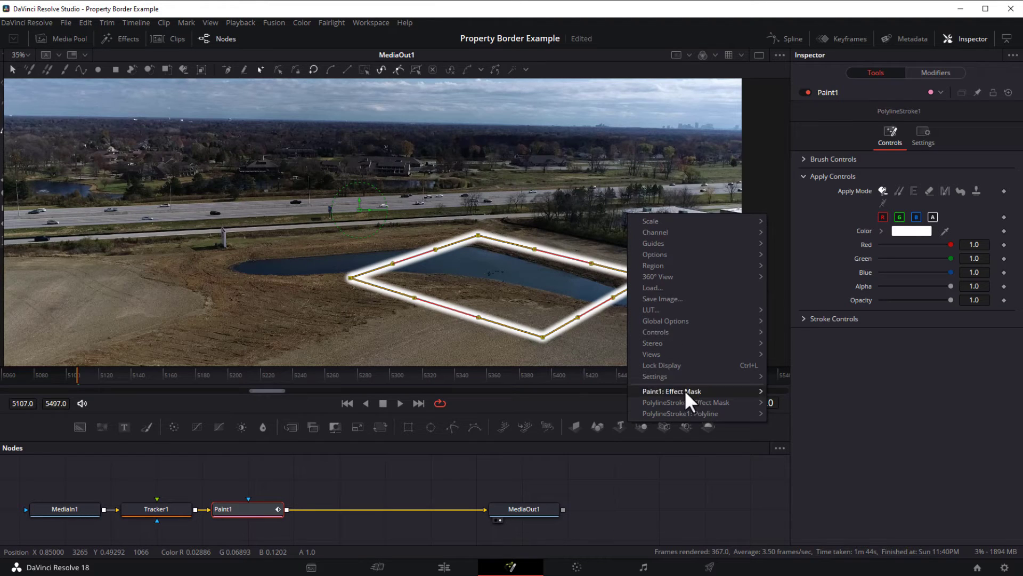
mouse_move(675, 414)
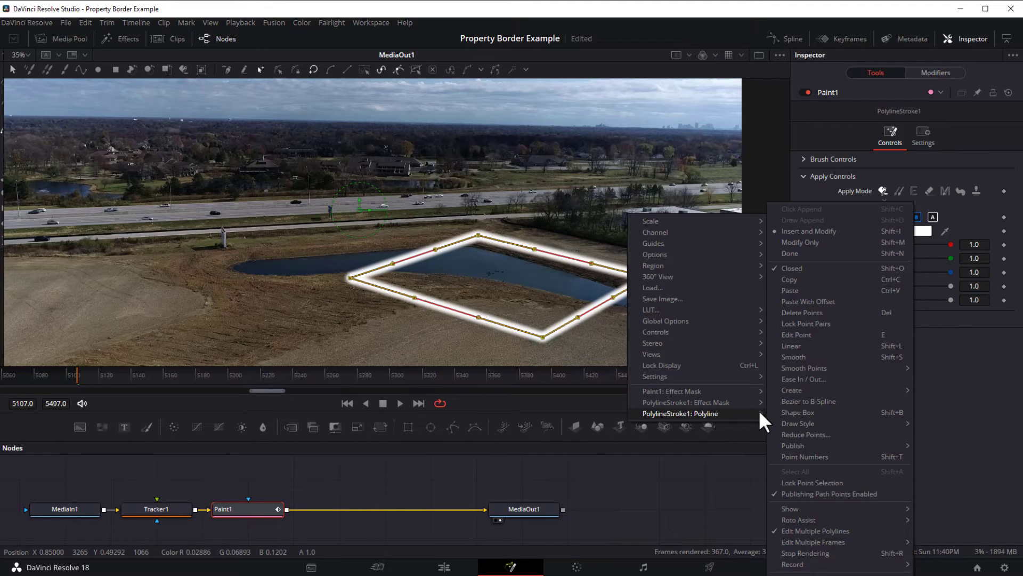
mouse_move(805, 444)
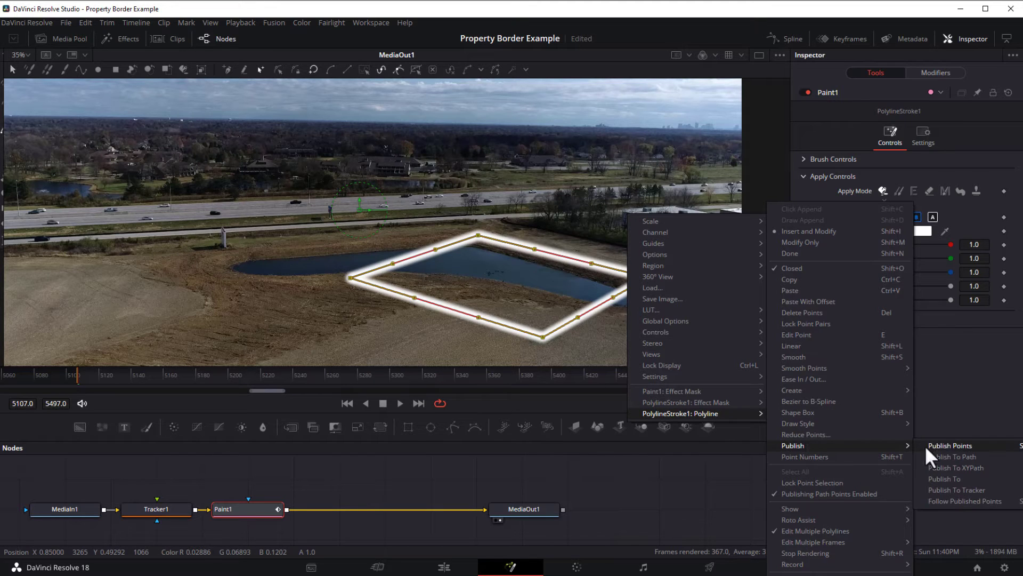
click(939, 446)
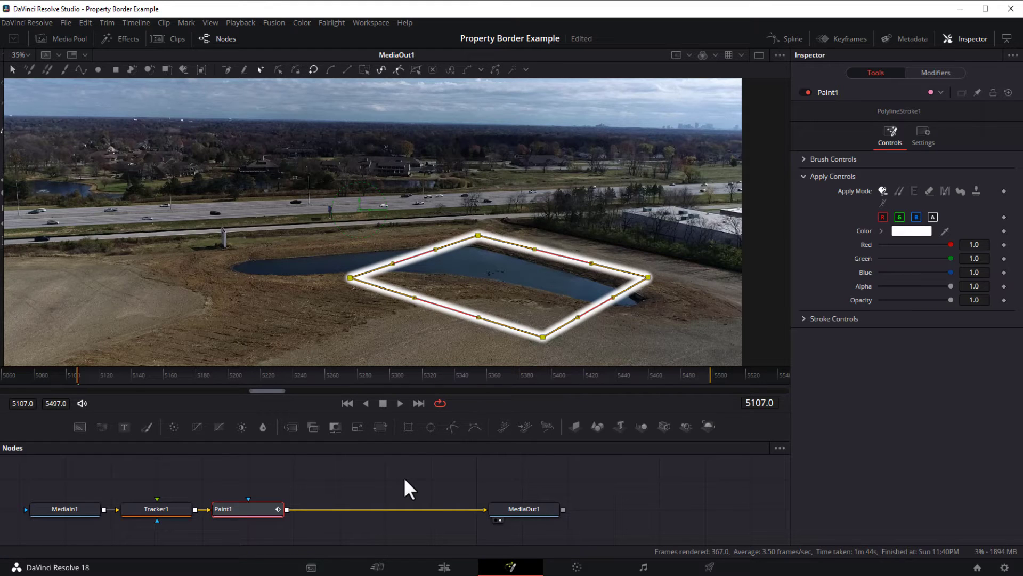
View Tracker1's output and select Paint1 to display the outline's corners Point 0 to Point 3
click(262, 484)
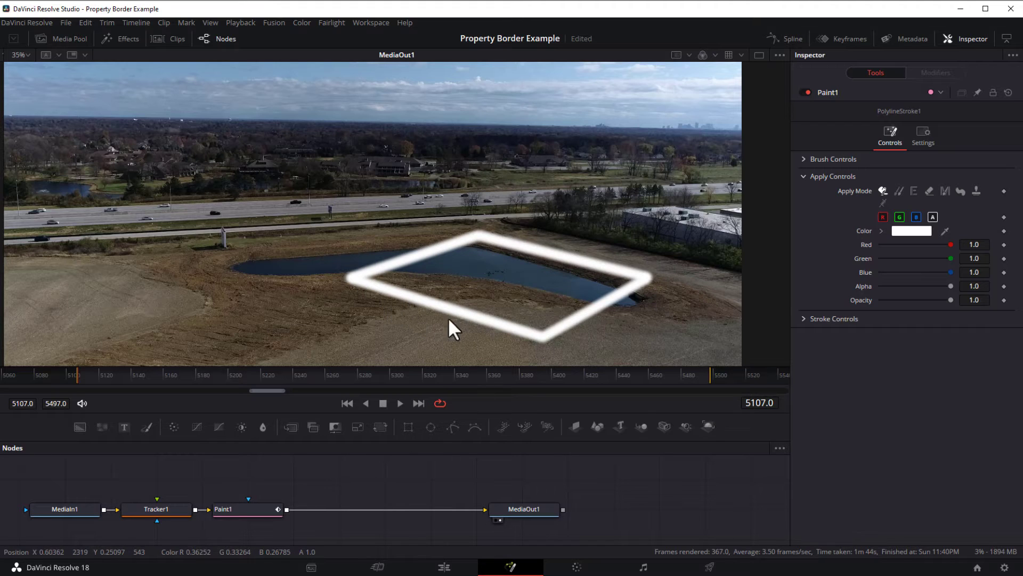
click(163, 506)
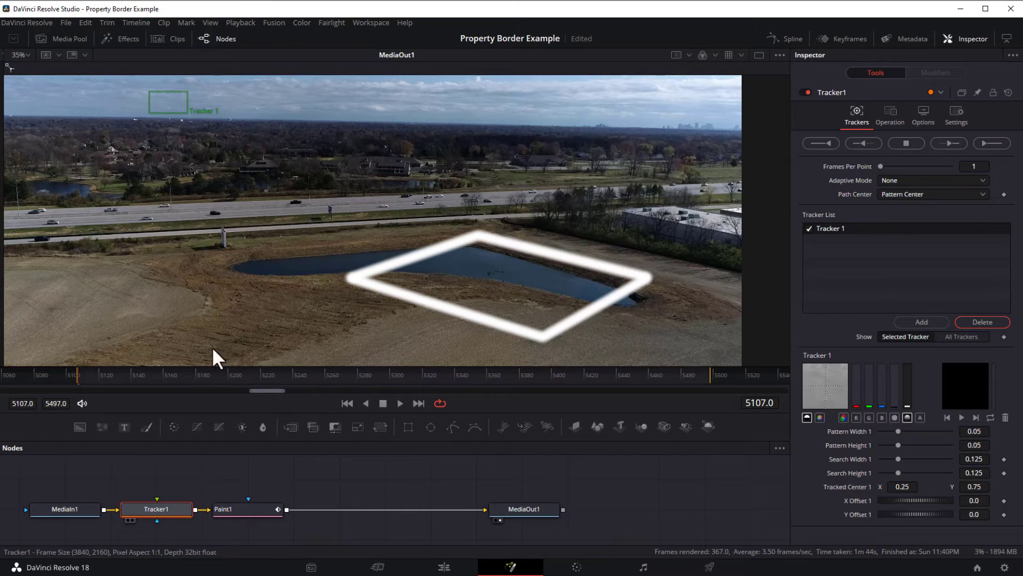
key(1)
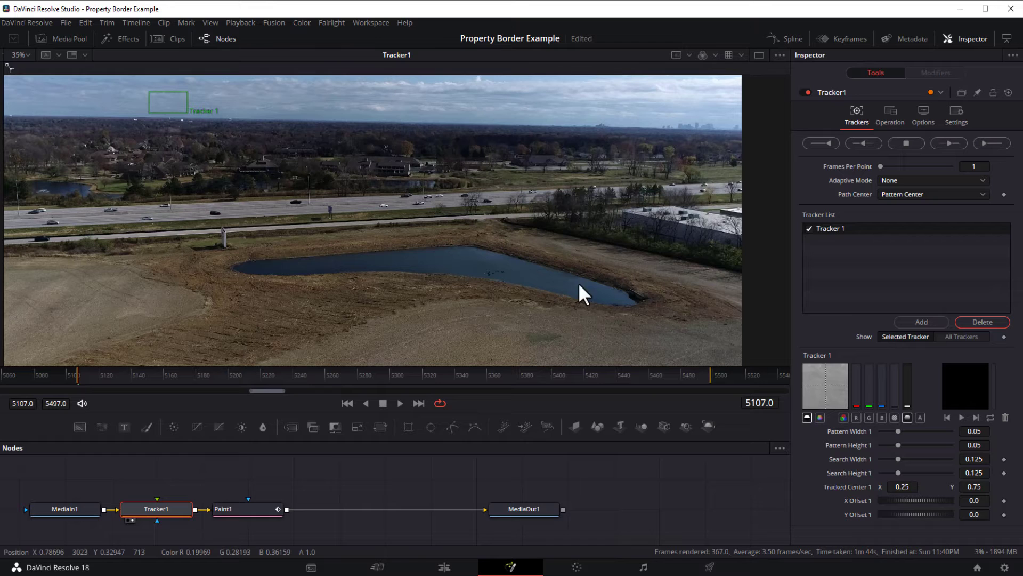
click(247, 509)
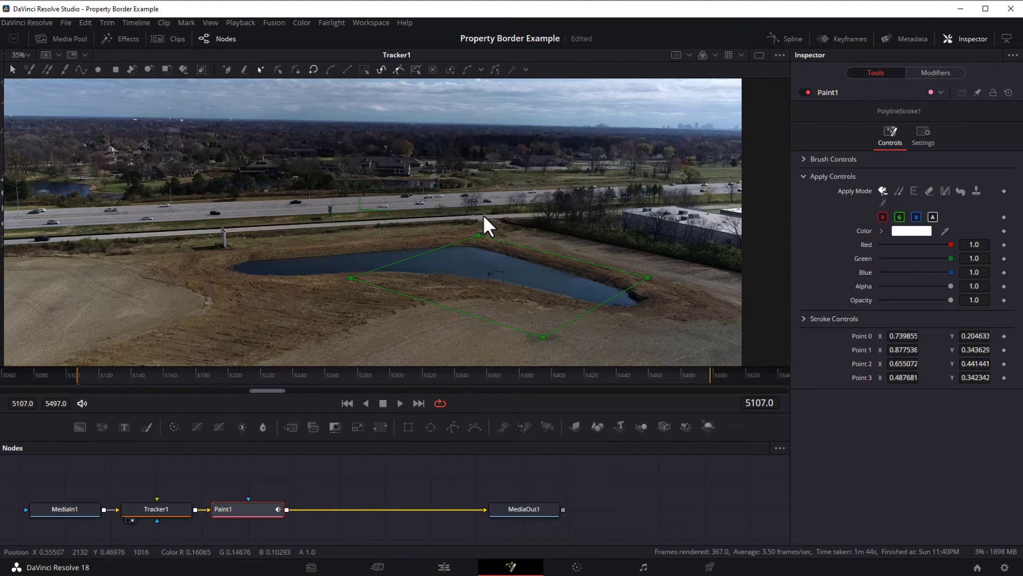
click(313, 482)
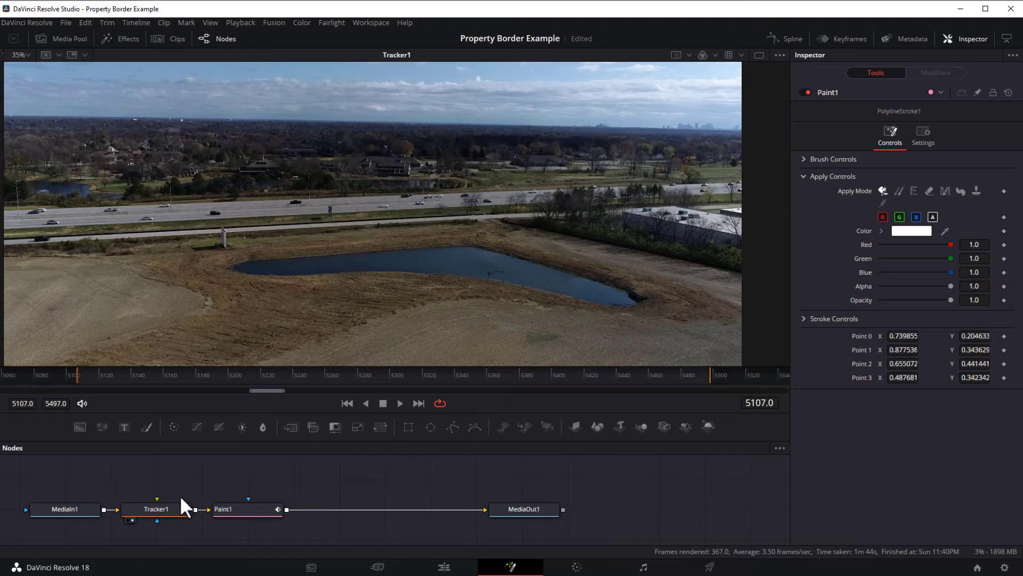
click(158, 510)
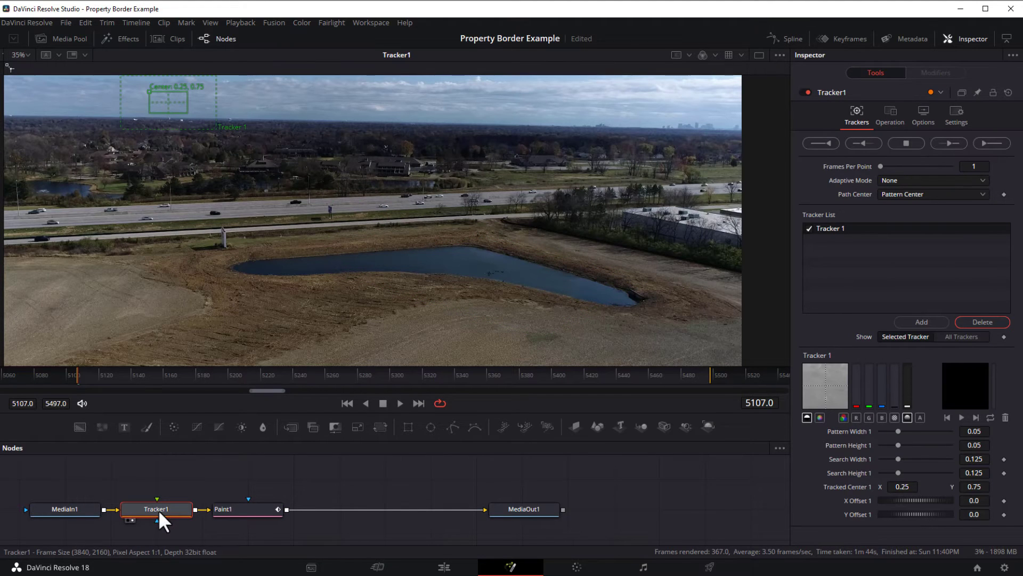
click(251, 510)
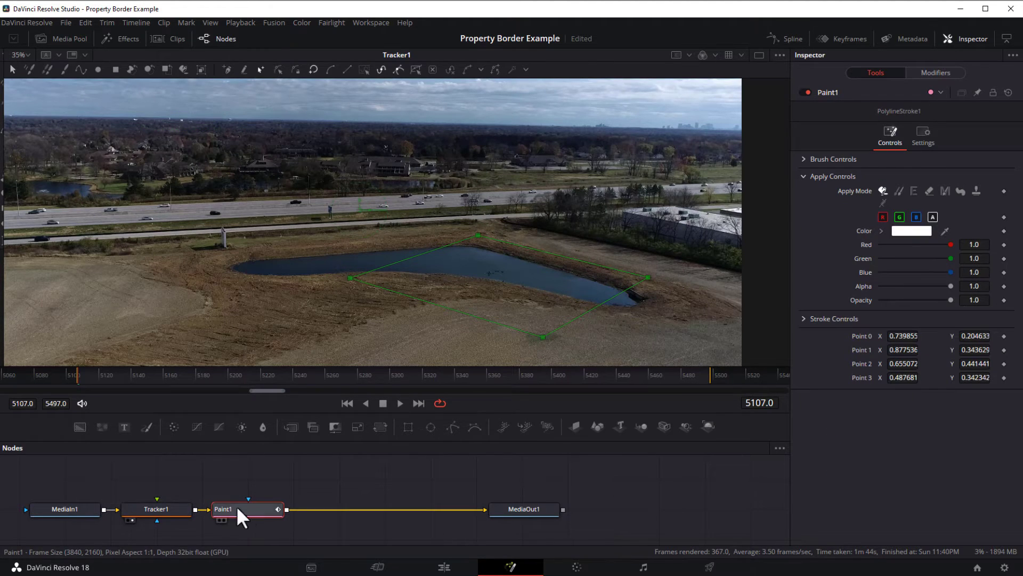
Move Tracker 1 from the sky onto the outline's bottom corner and check it against Paint1
click(155, 507)
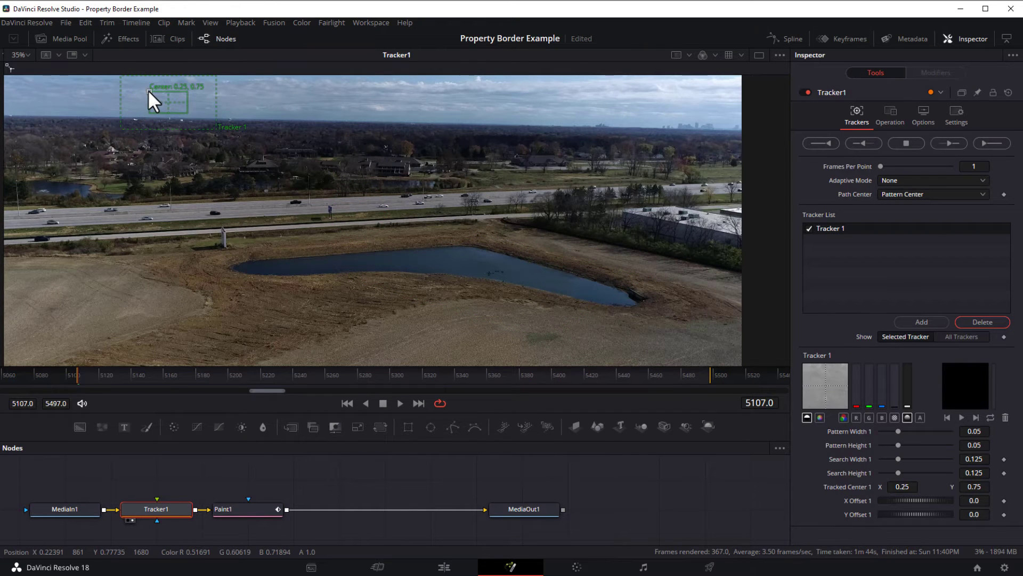
drag(149, 91, 526, 327)
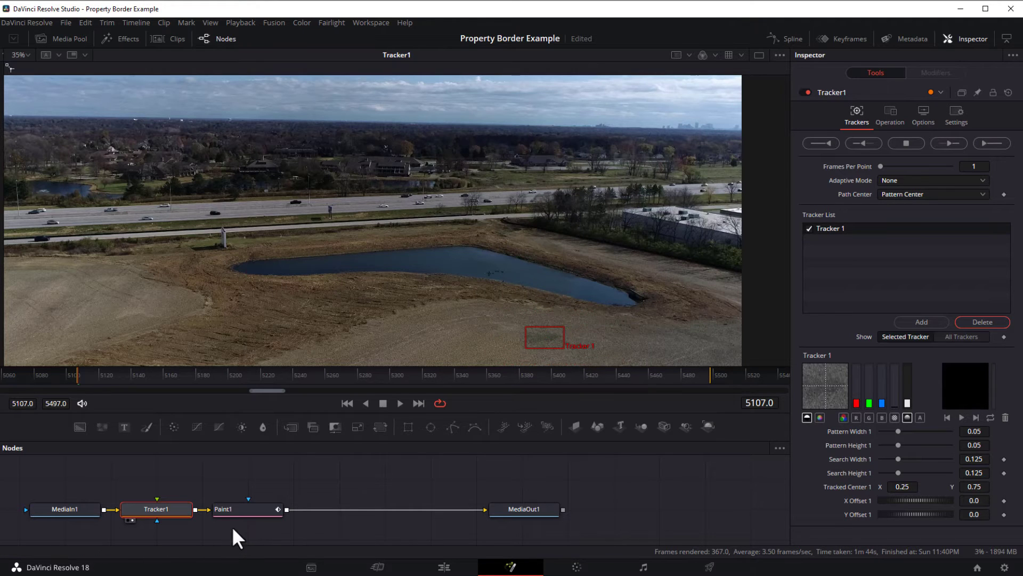
drag(232, 526, 167, 470)
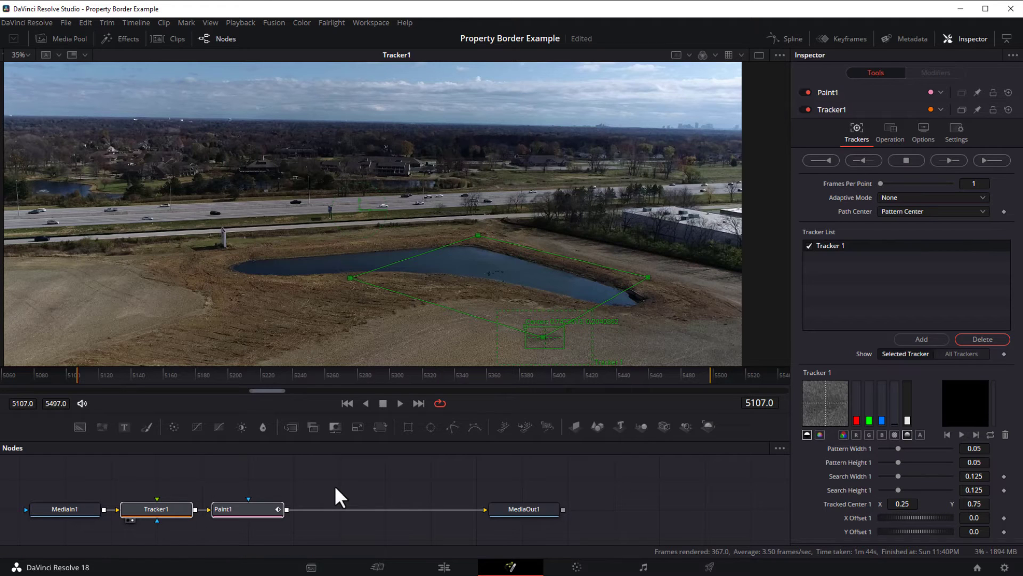
click(170, 478)
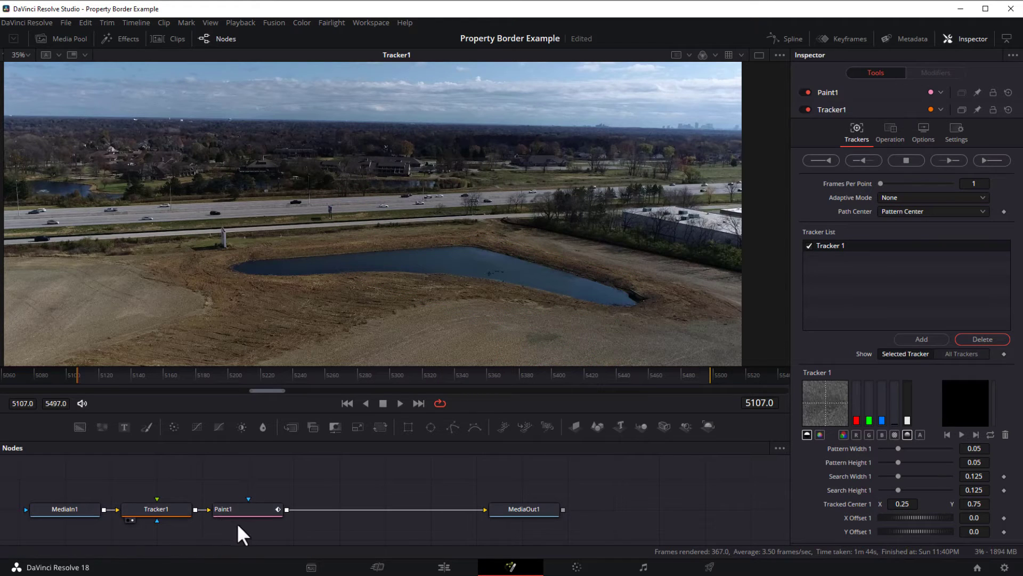
drag(237, 525, 180, 490)
click(181, 509)
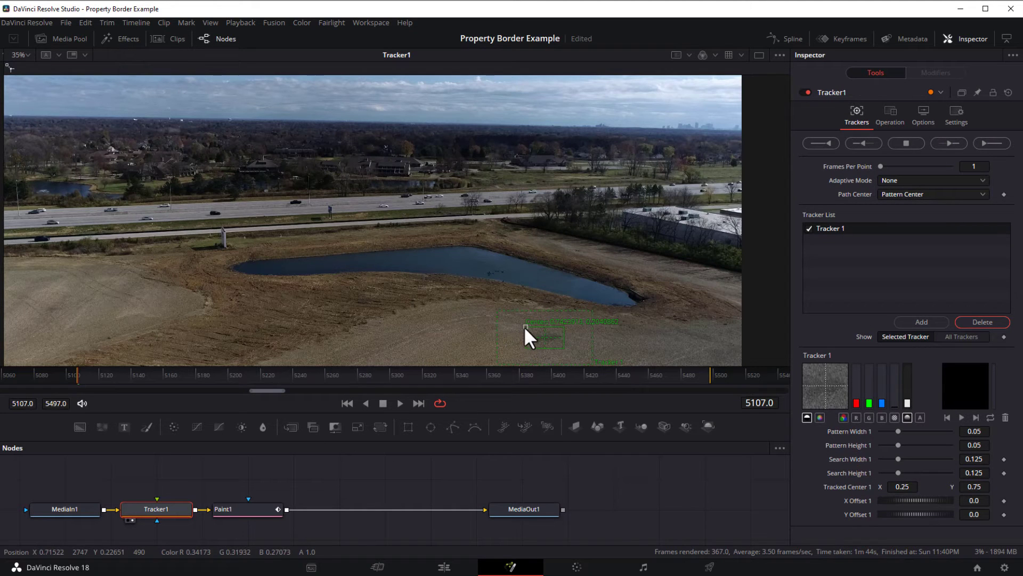
drag(524, 325, 523, 325)
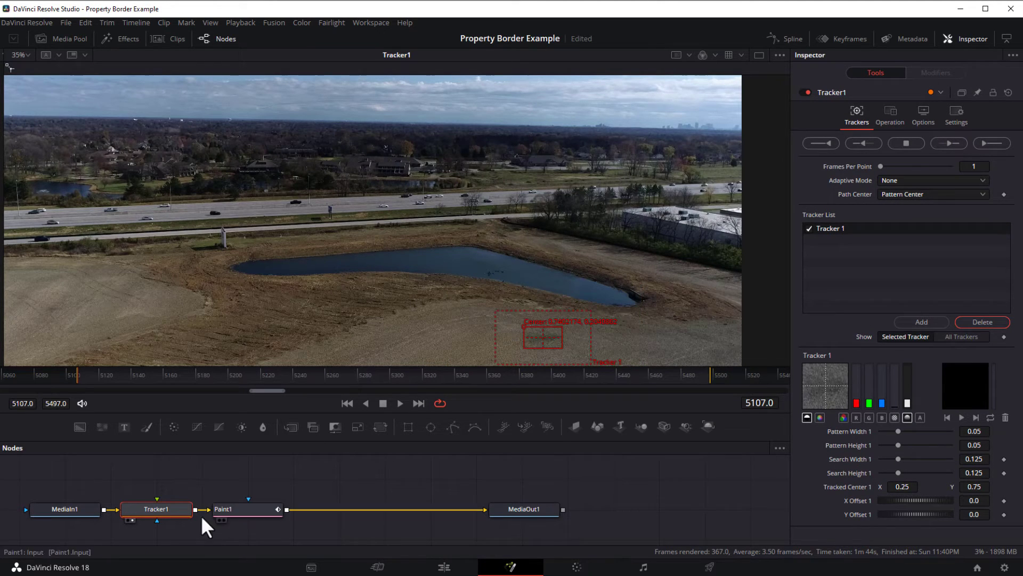
drag(231, 535, 175, 488)
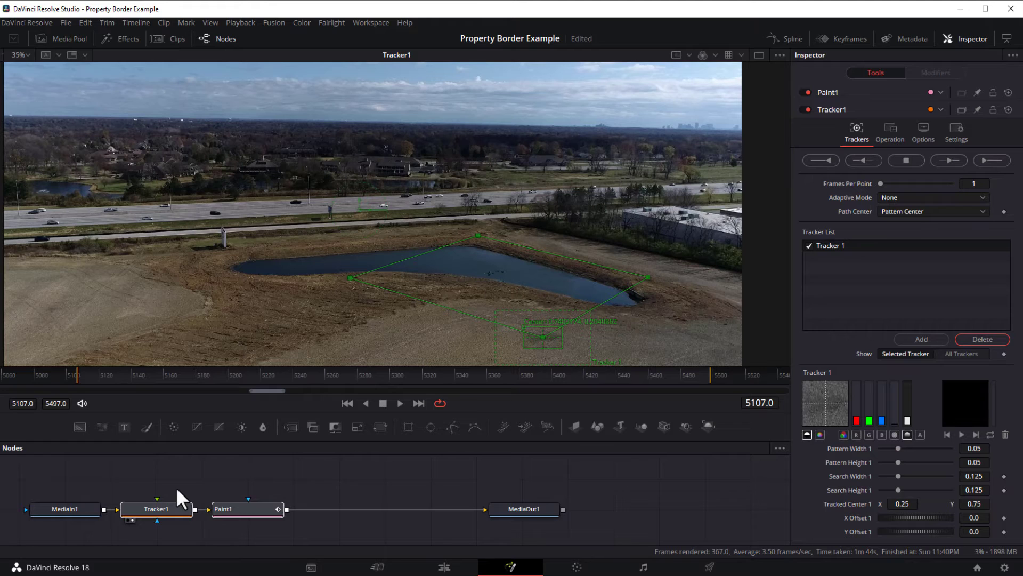
click(306, 475)
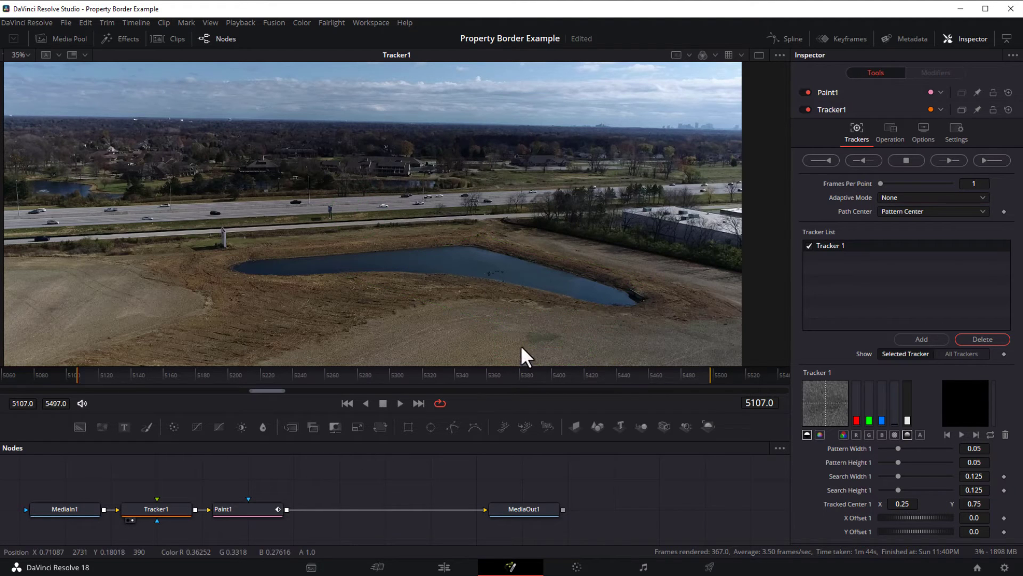
Add Tracker 2 and place it on the outline's right corner
click(167, 508)
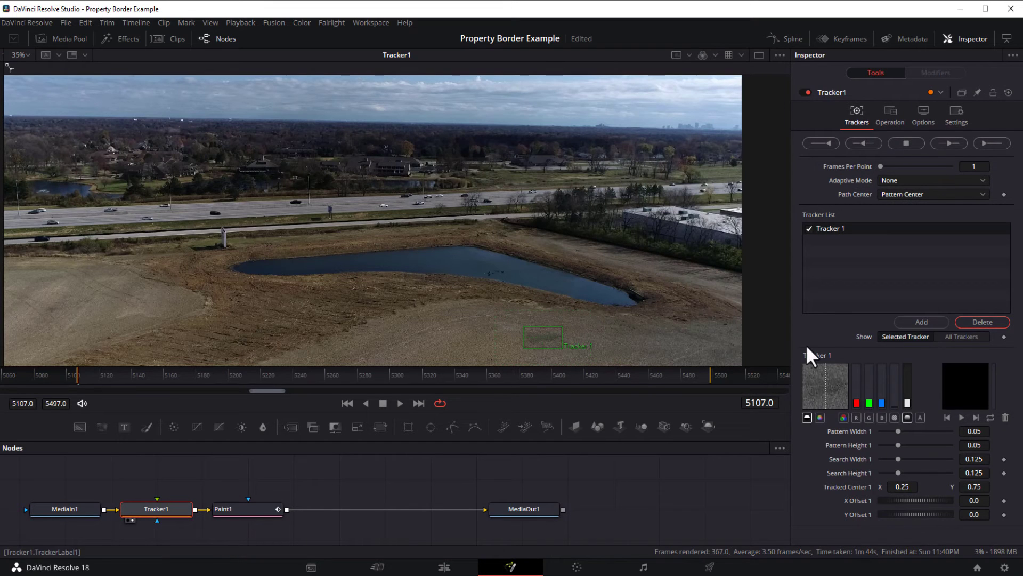
click(921, 323)
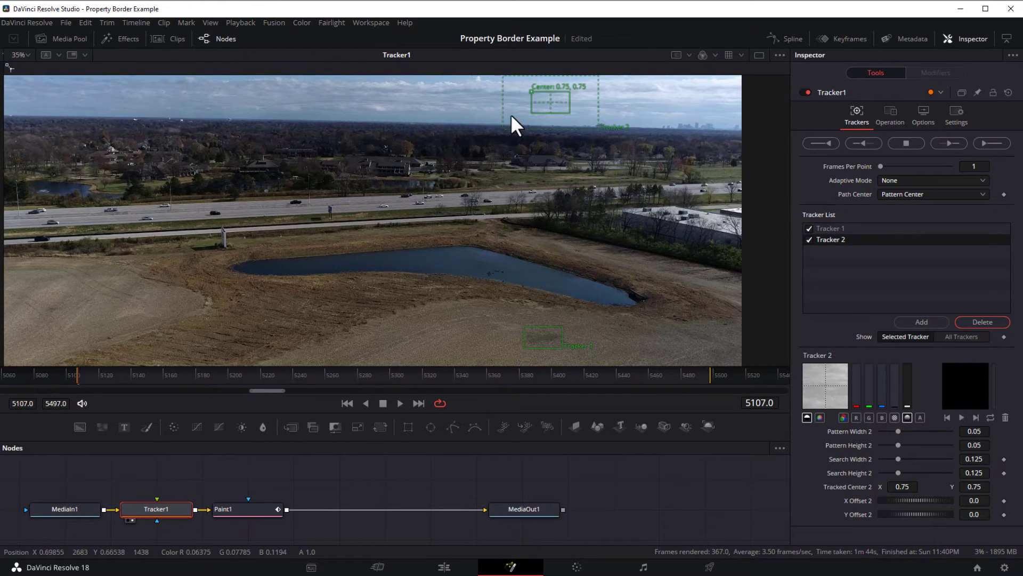
drag(532, 91, 626, 265)
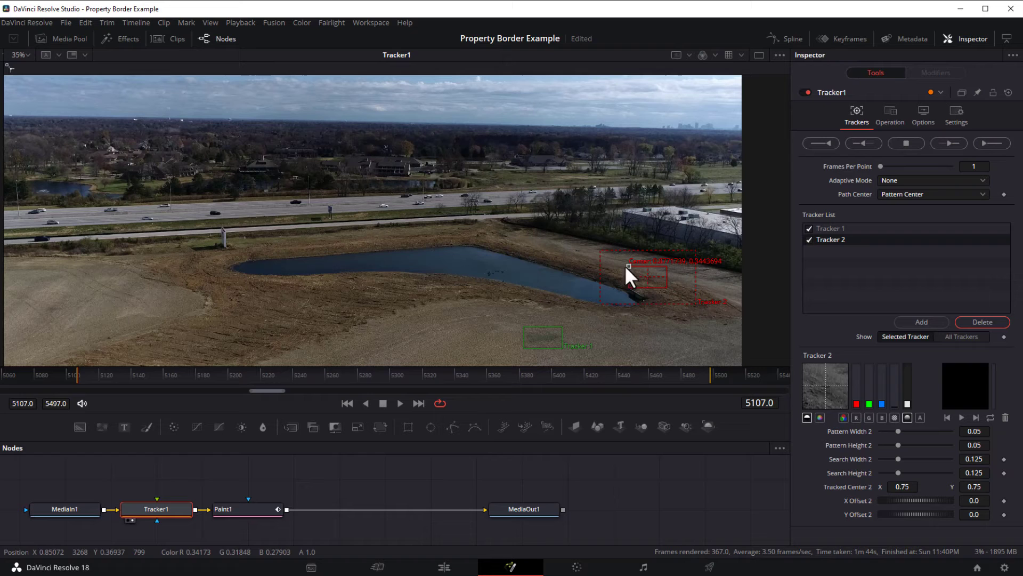
drag(304, 528, 139, 484)
Add Tracker 3 and place it on the outline's top corner
click(163, 508)
click(922, 322)
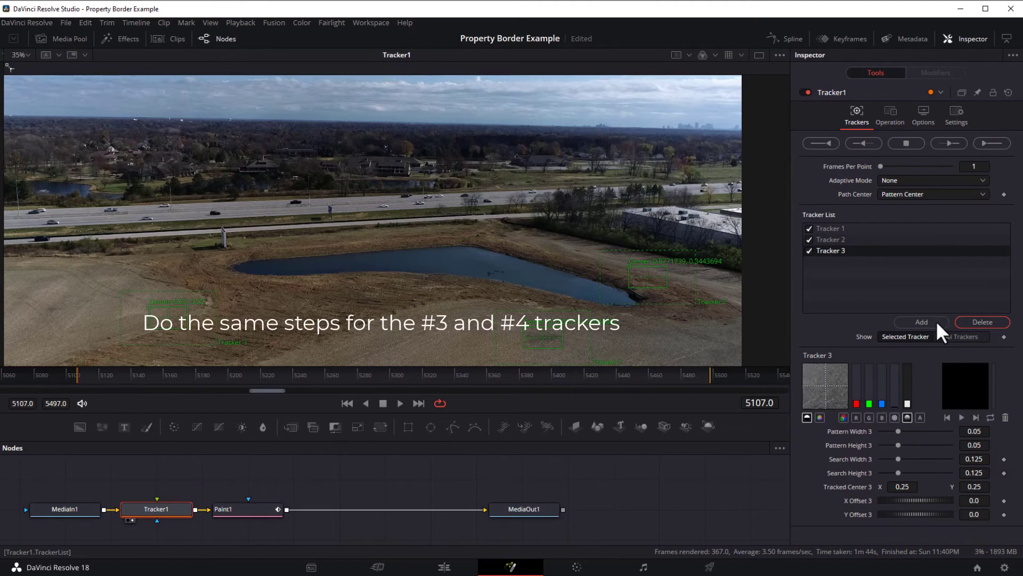
mouse_move(148, 303)
mouse_down()
mouse_move(349, 223)
mouse_move(458, 222)
mouse_up()
drag(232, 530, 126, 472)
click(346, 495)
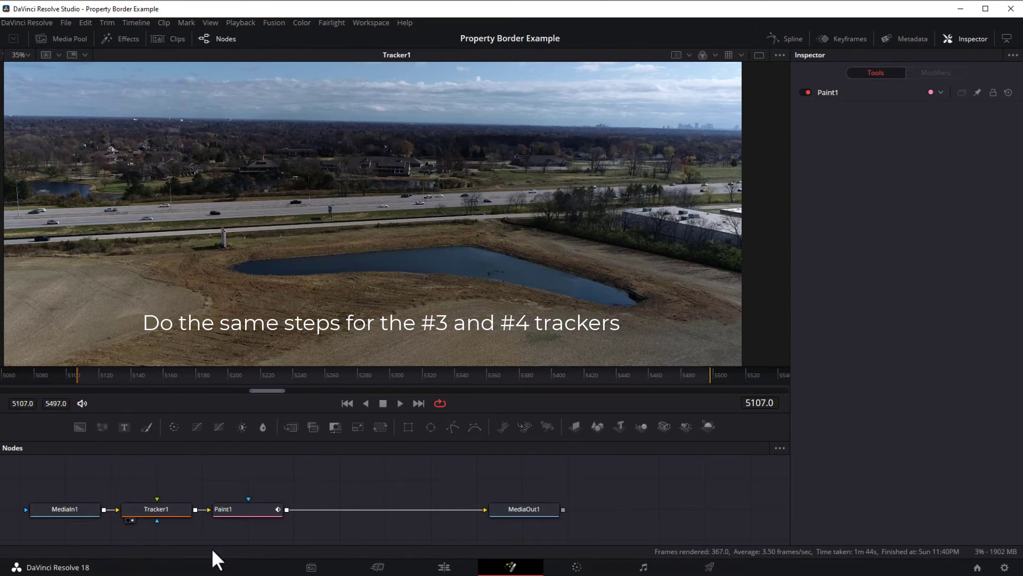
Add Tracker 4 and place it on the outline's left corner
click(156, 509)
click(918, 322)
drag(529, 305, 332, 267)
drag(251, 532, 166, 485)
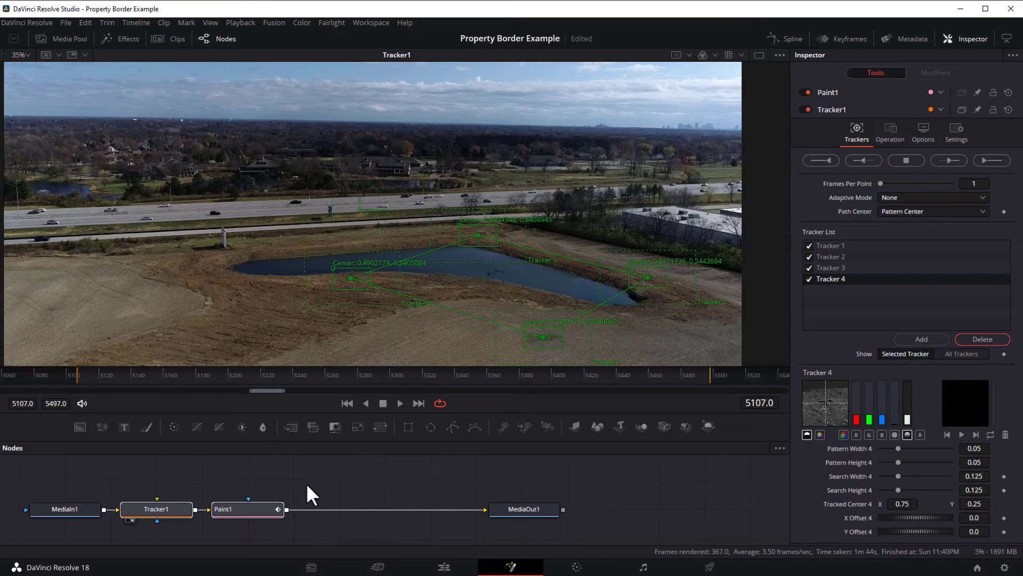
Set Tracker1's Frames Per Point to 2 and Adaptive Mode to Best match
click(306, 483)
click(172, 508)
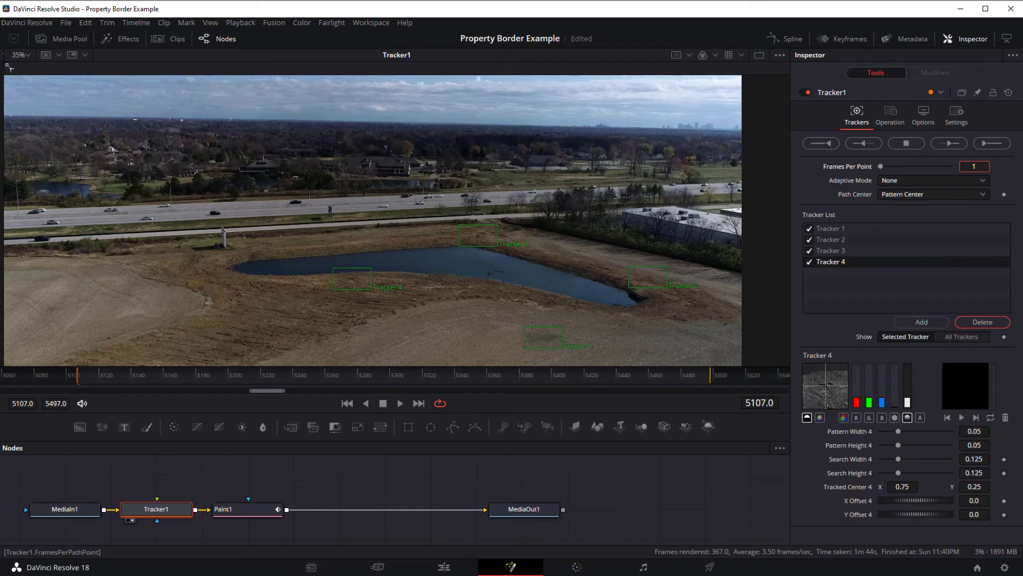
click(979, 166)
text(2)
click(911, 178)
click(893, 218)
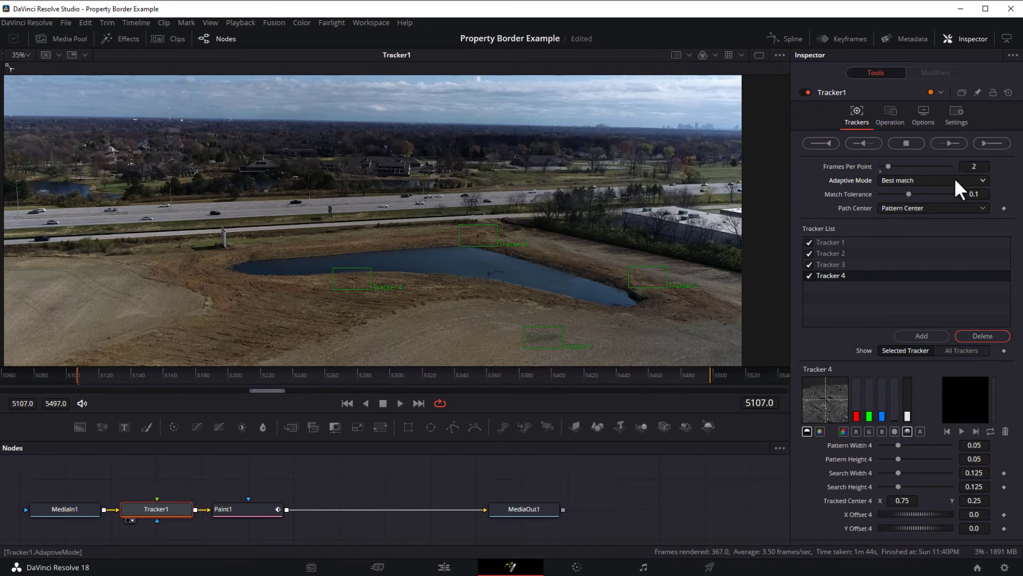
click(993, 144)
Track all four trackers forward over frames 5107–5497 and review Tracker 1's tracked values
click(998, 141)
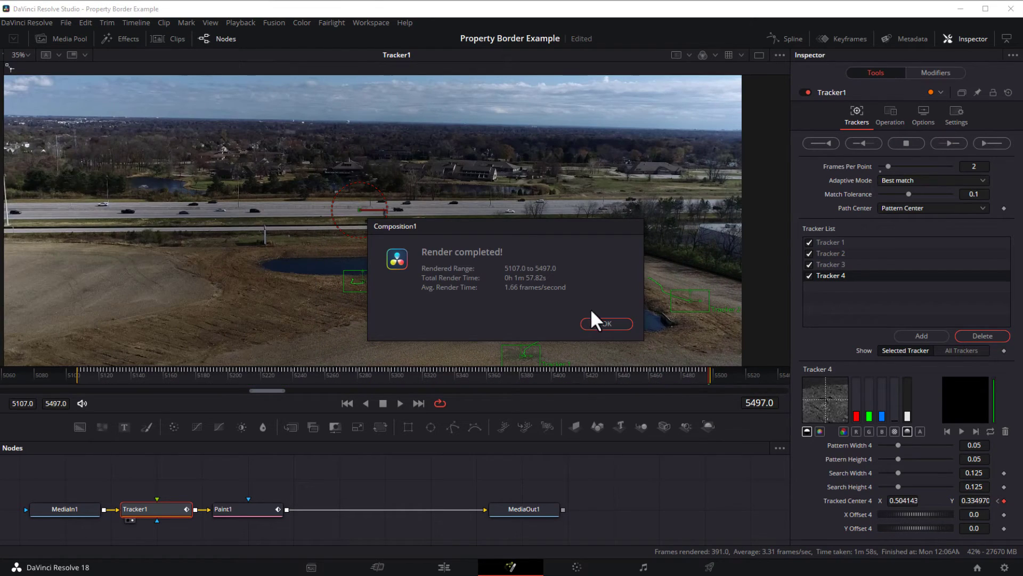
click(596, 323)
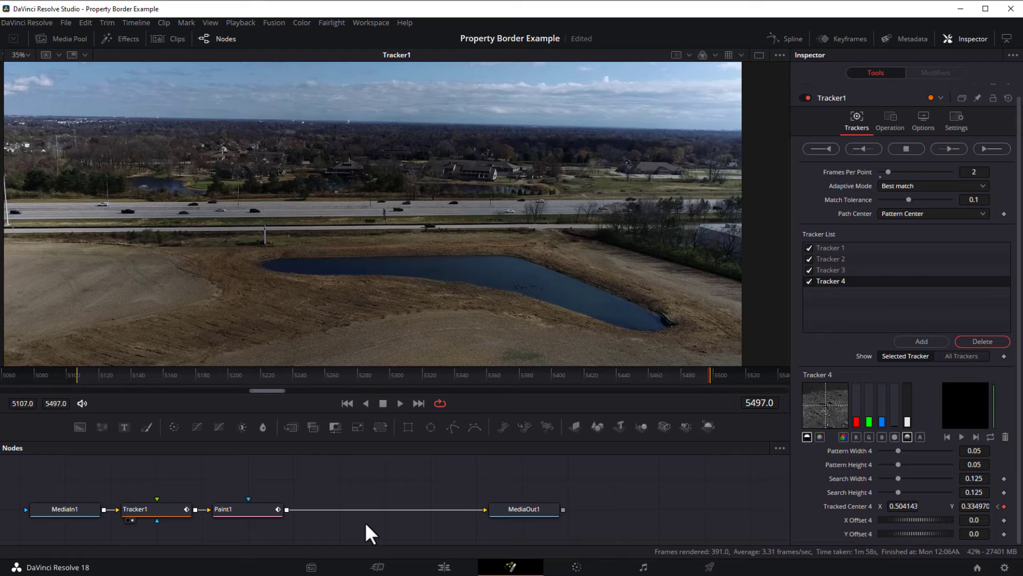
click(164, 508)
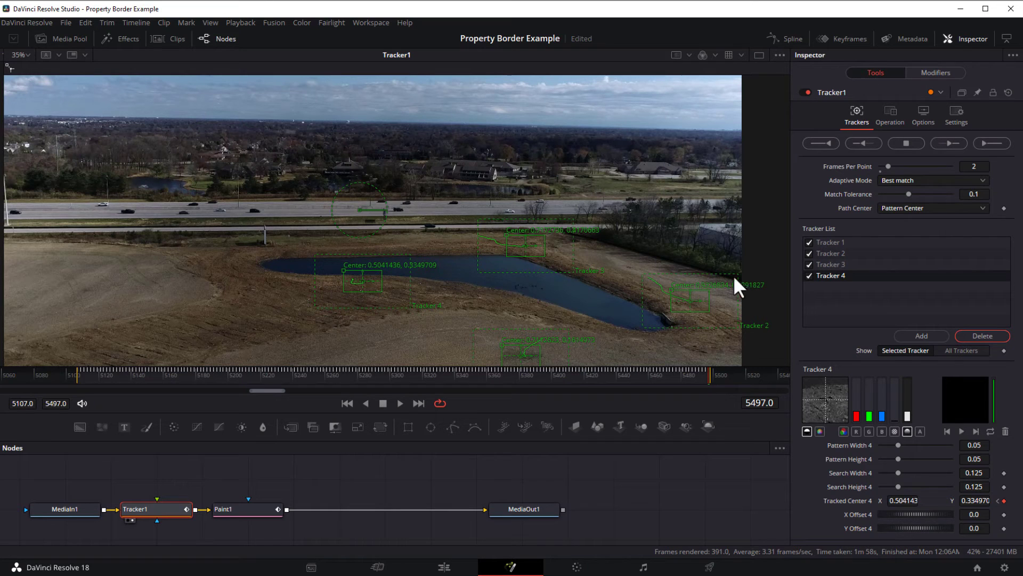
click(858, 243)
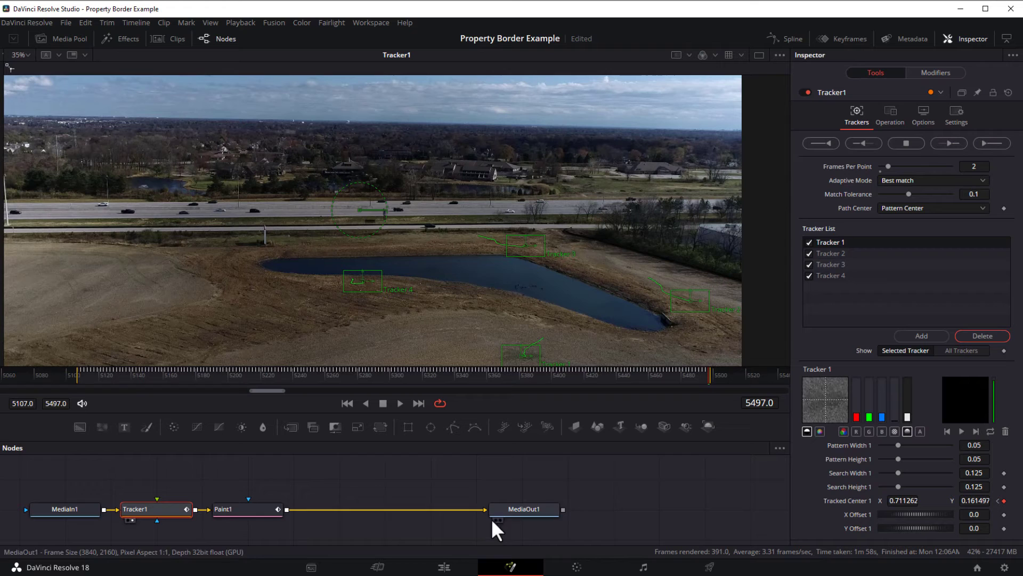
drag(277, 533, 164, 479)
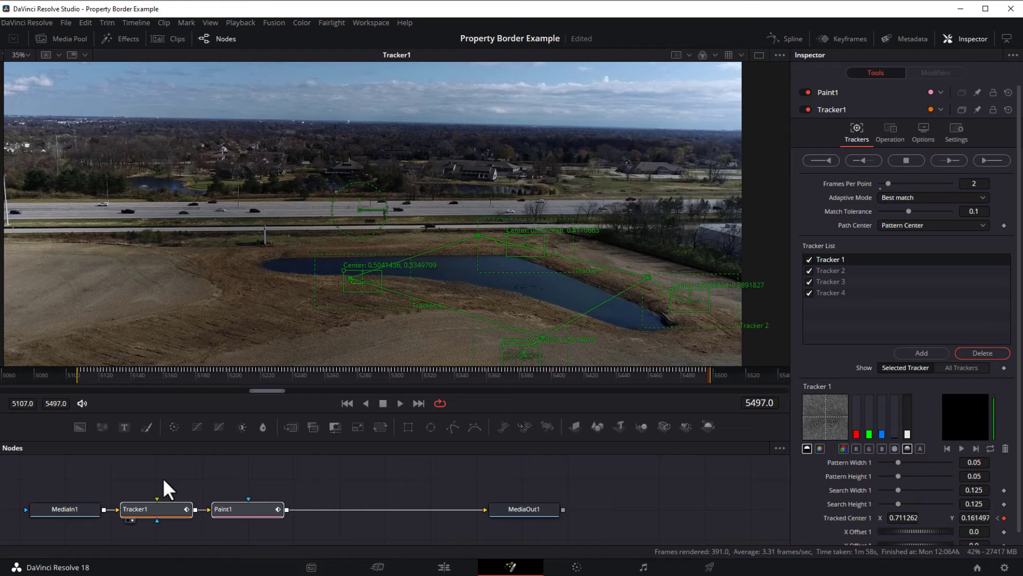
Add an expression to PolylineStroke1's Point 0 and clear its text
click(829, 91)
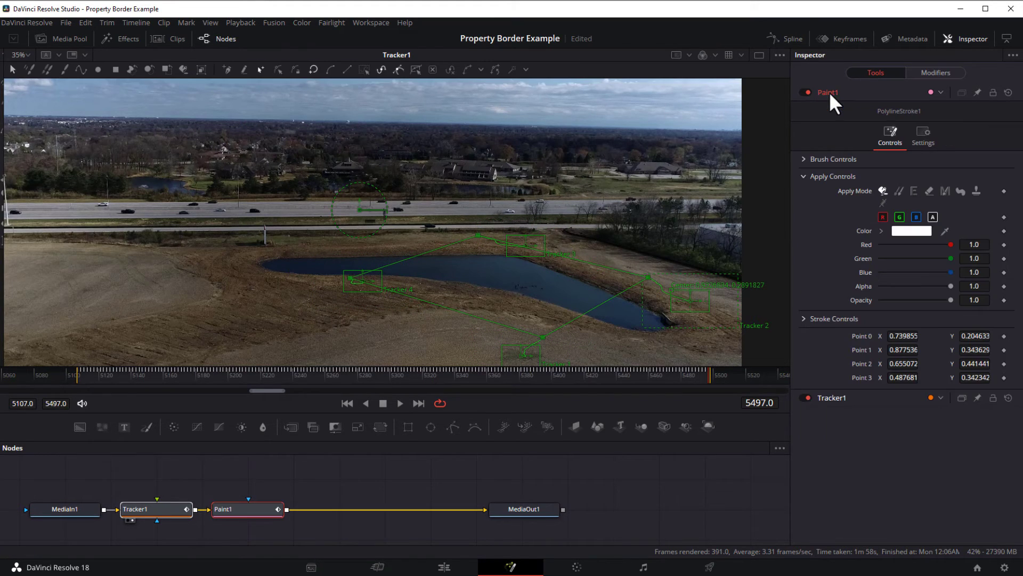
click(928, 72)
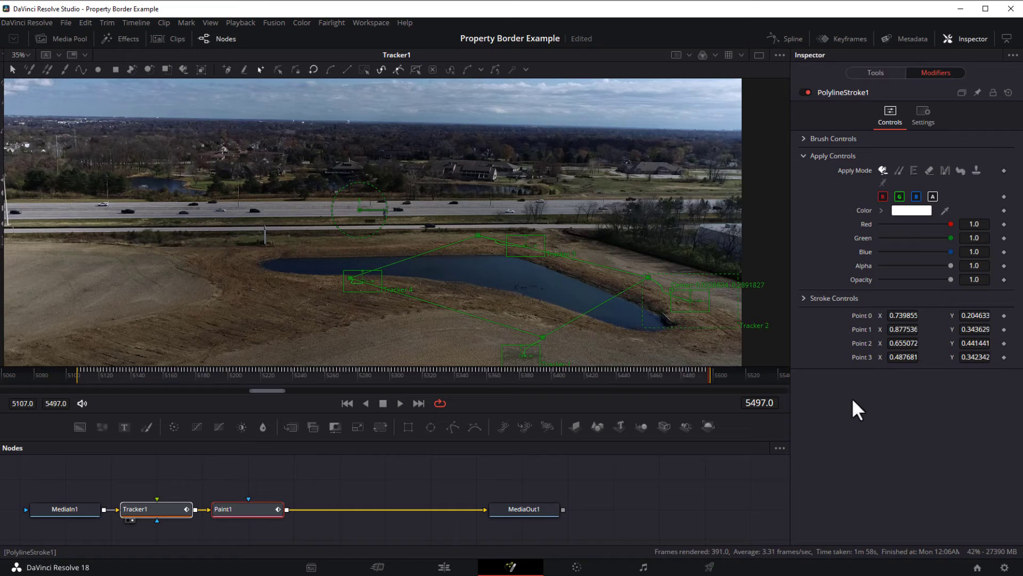
right_click(860, 315)
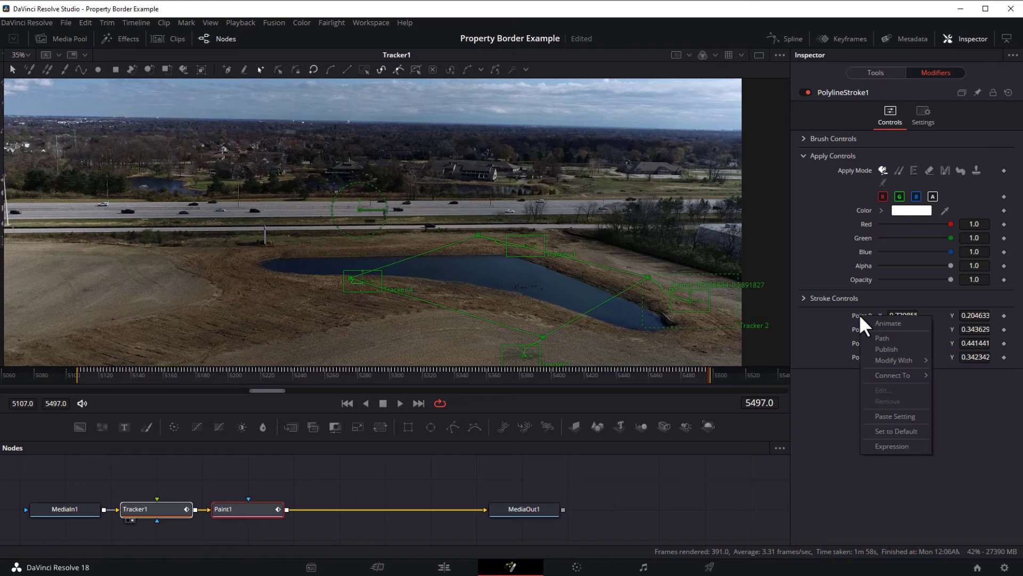
click(917, 445)
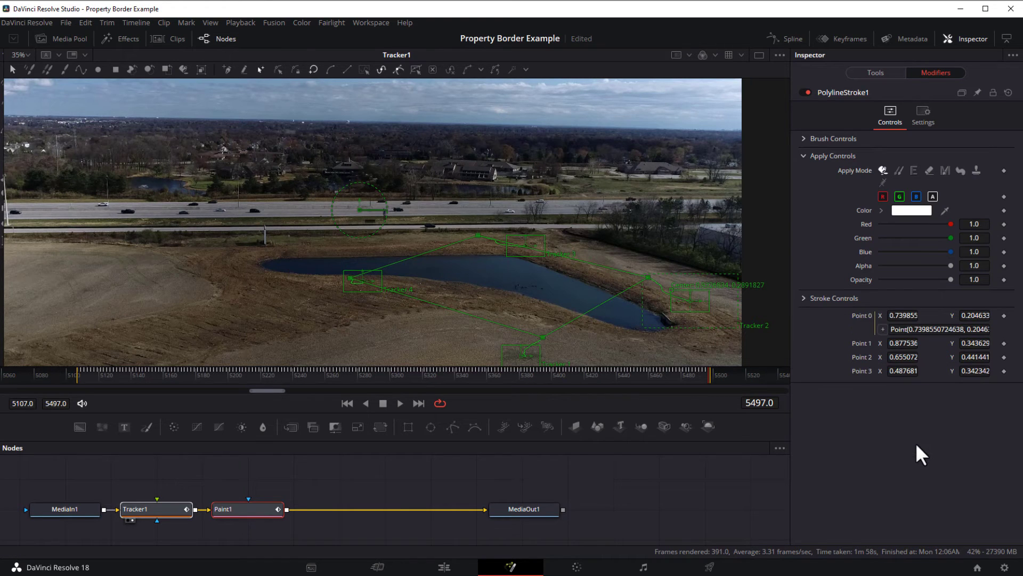
double_click(911, 329)
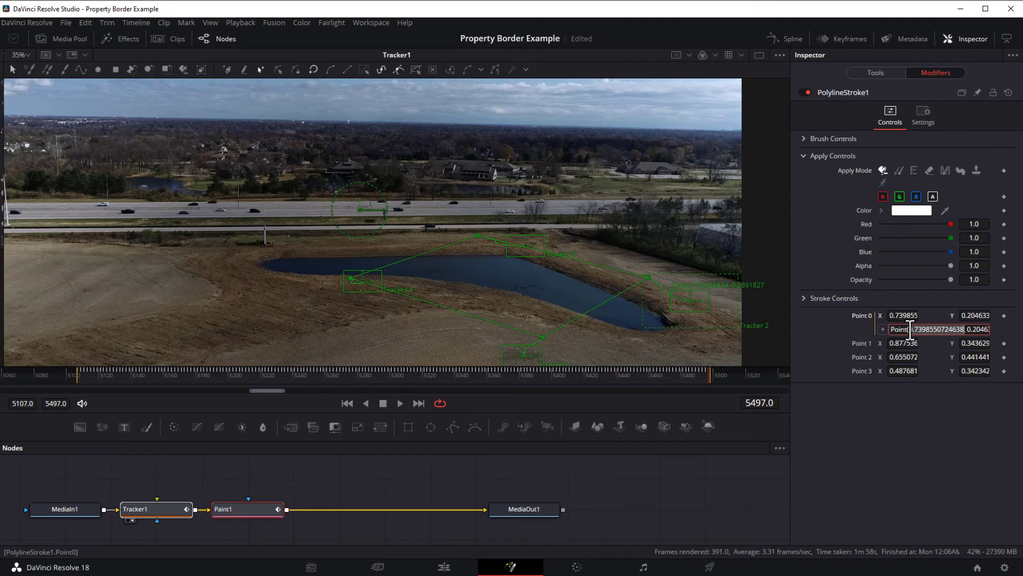
key(ctrl+a)
key(BackSpace)
key(Return)
Link Point 0 to Tracker1.TrackedCenter1 and copy the expression text
mouse_move(883, 329)
mouse_down()
mouse_move(883, 73)
mouse_move(811, 477)
mouse_move(845, 507)
mouse_up()
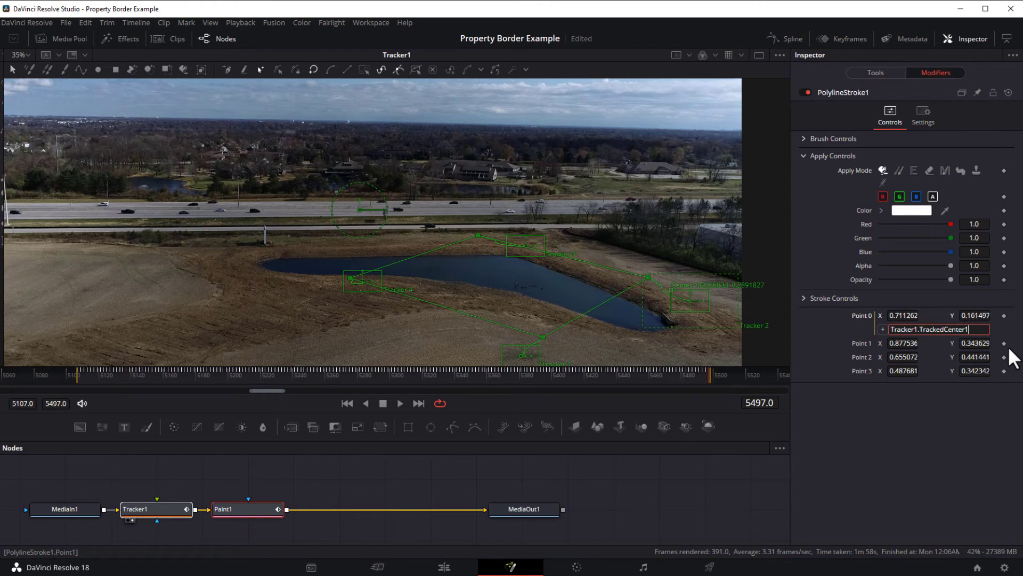
click(890, 330)
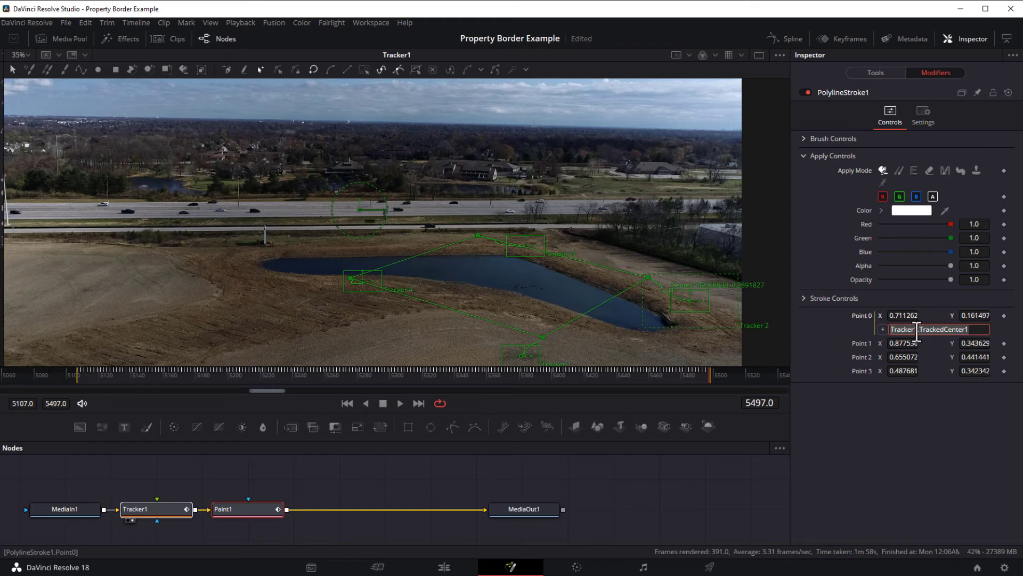
right_click(916, 330)
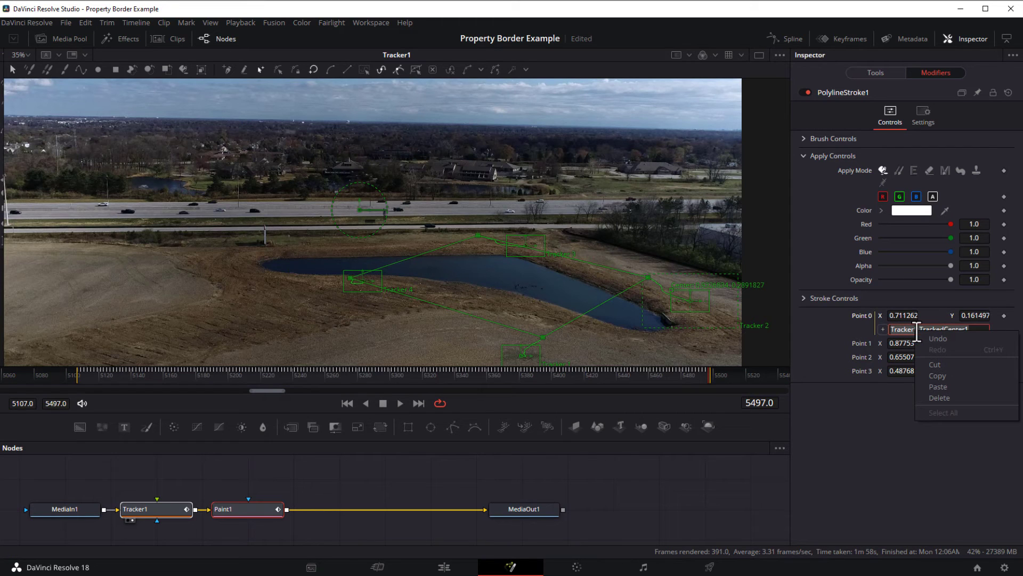
click(938, 376)
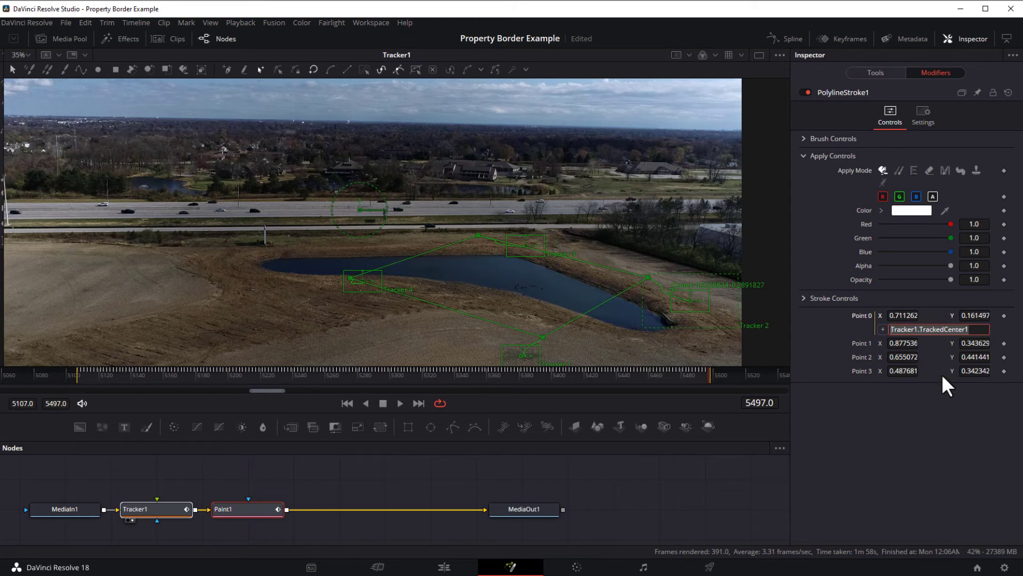
Add expressions to PolylineStroke1's Points 1, 2 and 3
right_click(863, 345)
click(887, 474)
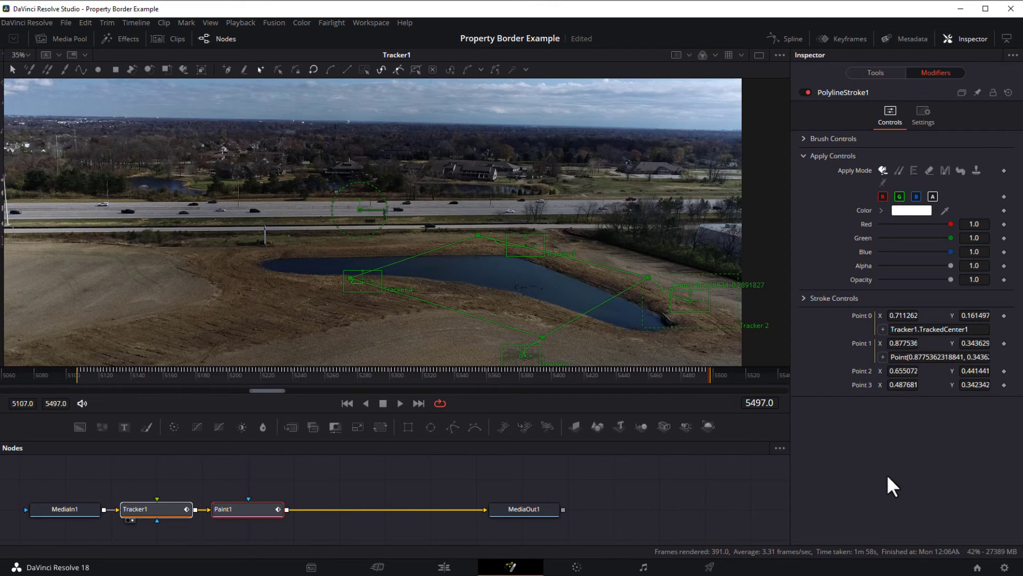
right_click(863, 370)
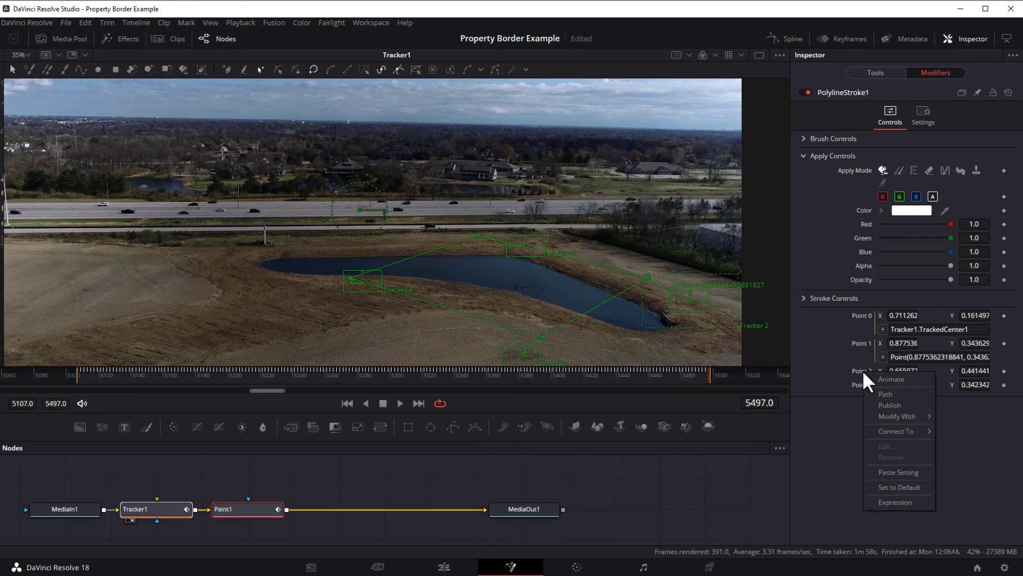
click(880, 497)
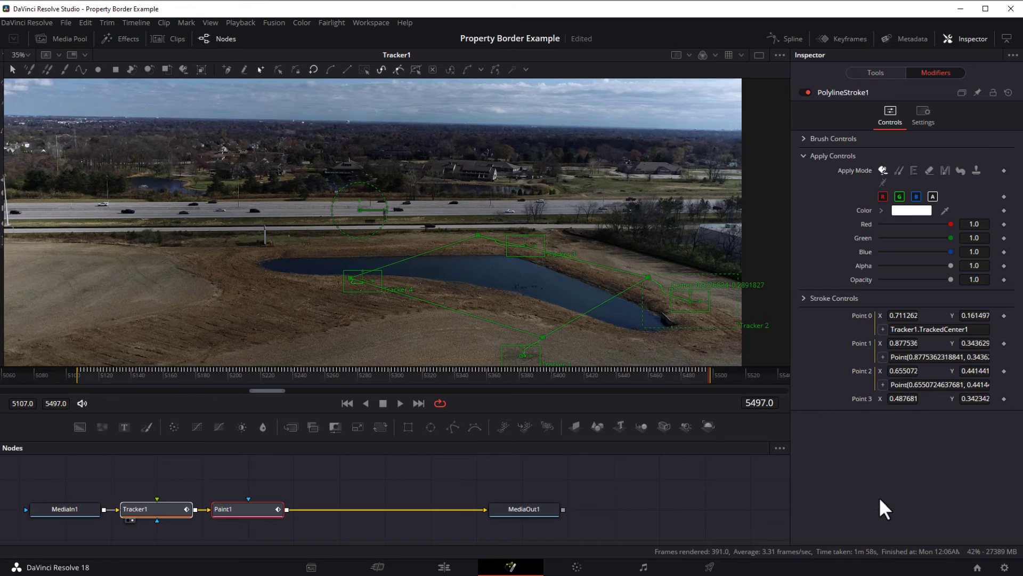
right_click(859, 398)
click(869, 527)
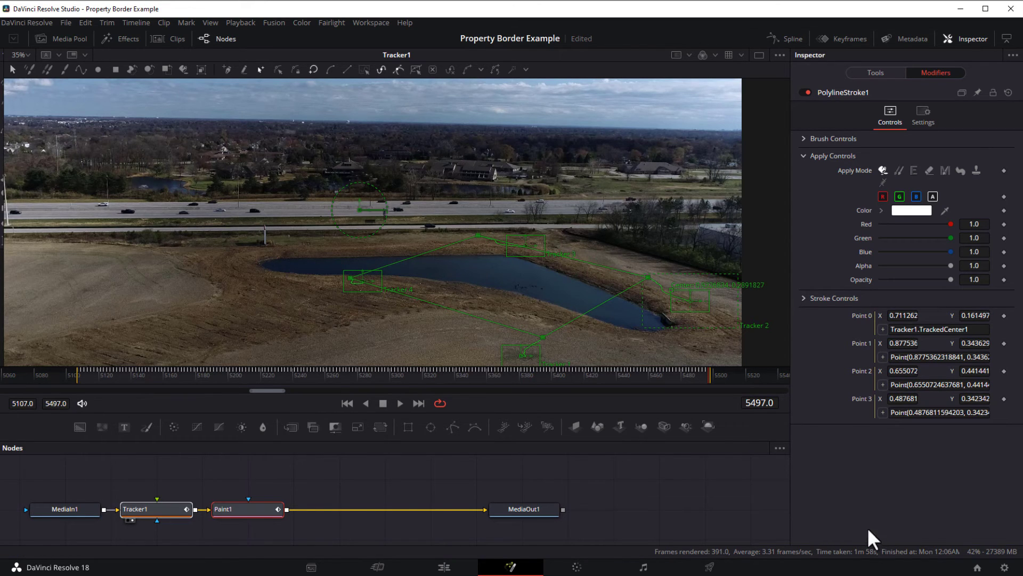
Set Point 1's expression to Tracker1.TrackedCenter2
click(917, 357)
key(BackSpace)
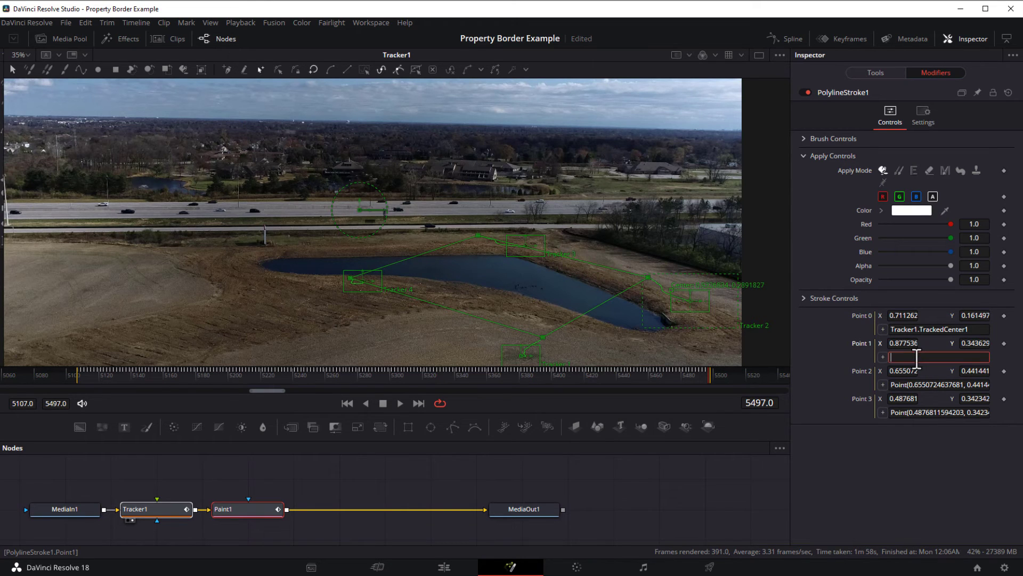
right_click(917, 358)
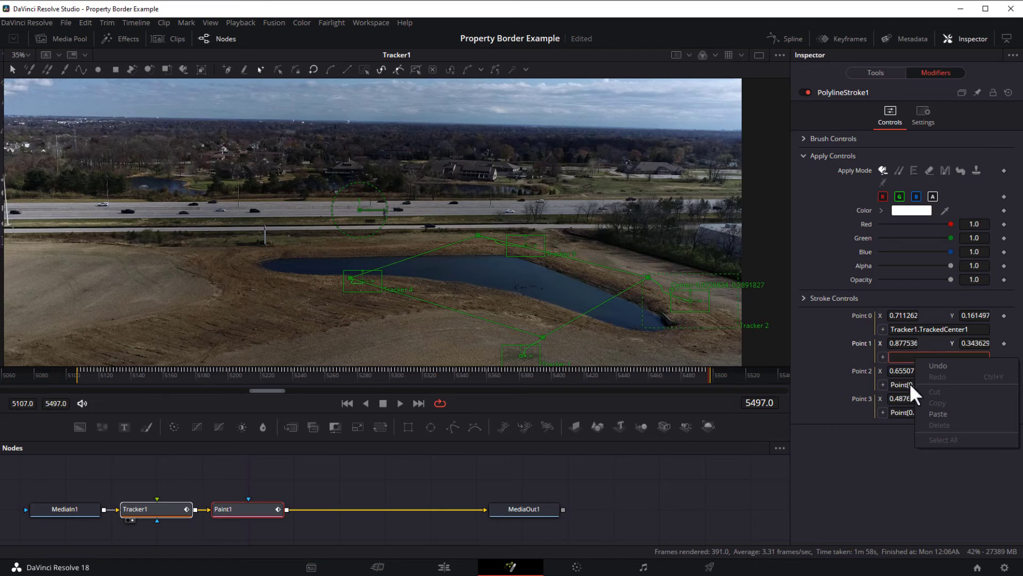
click(926, 411)
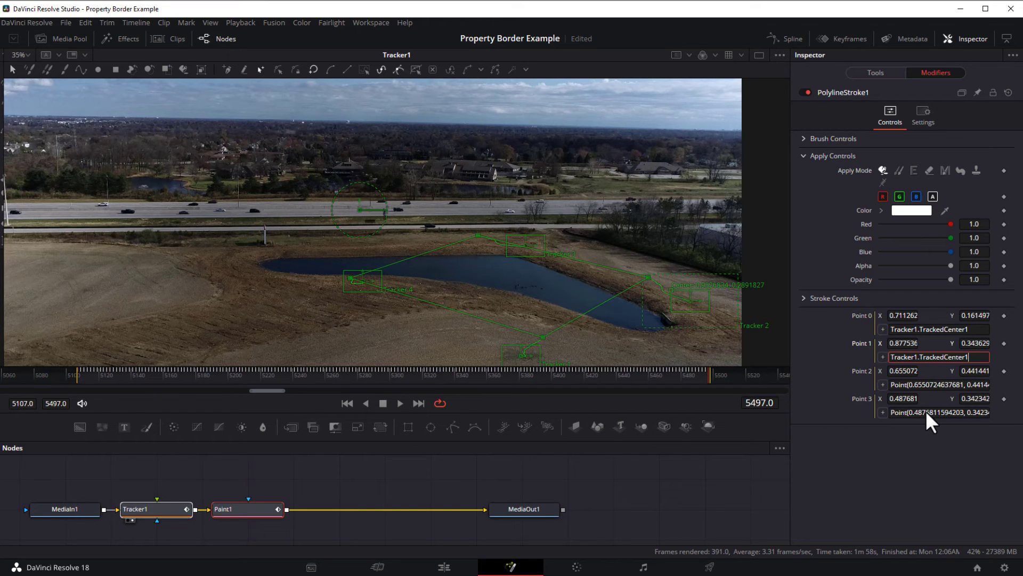
key(BackSpace)
text(2)
click(919, 385)
Set Point 2's expression to Tracker1.TrackedCenter3
key(ctrl+a)
text(Tracker1.)
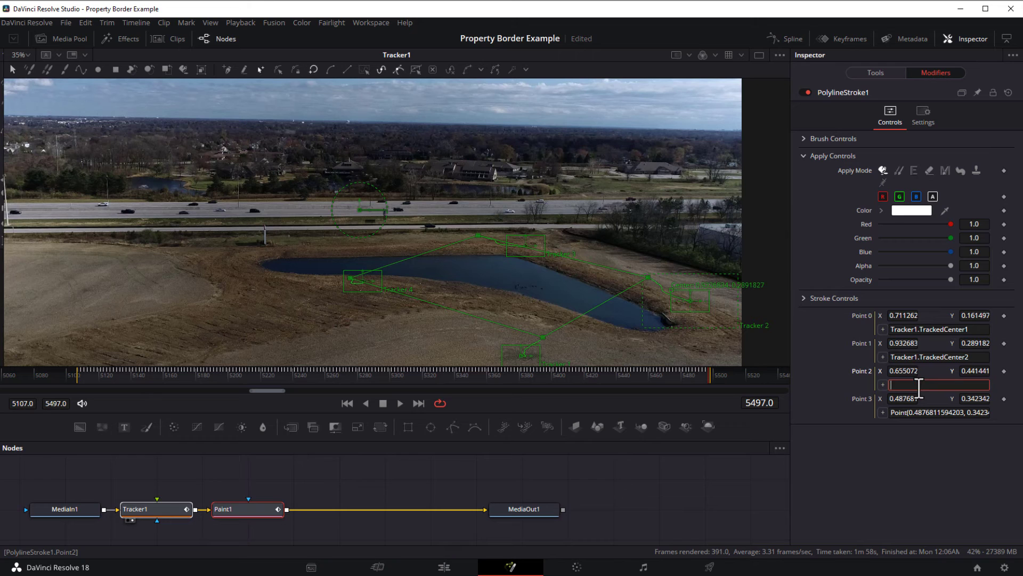
click(946, 437)
click(938, 412)
Set Point 3's expression to Tracker1.TrackedCenter4
key(BackSpace)
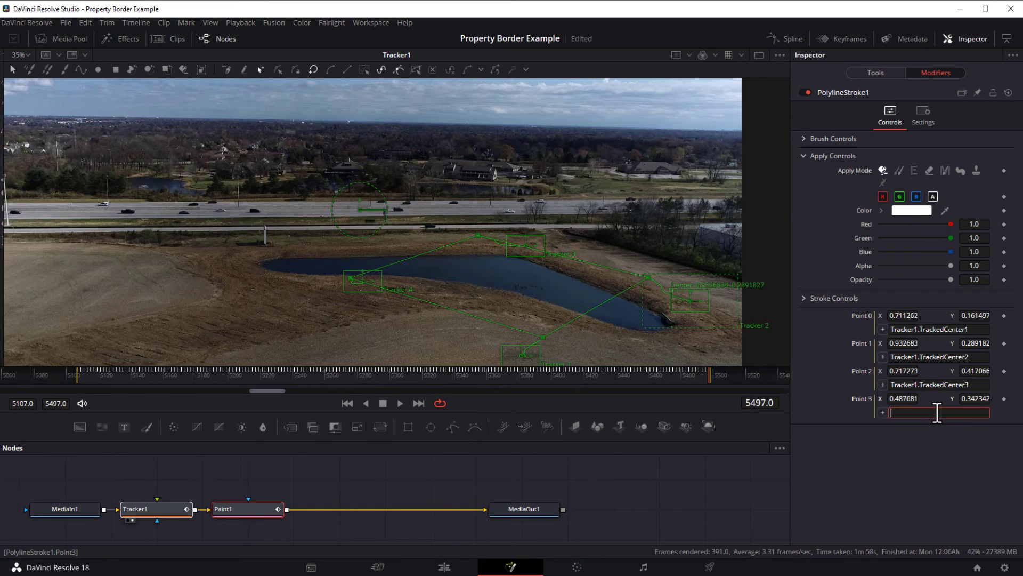
right_click(938, 413)
click(957, 467)
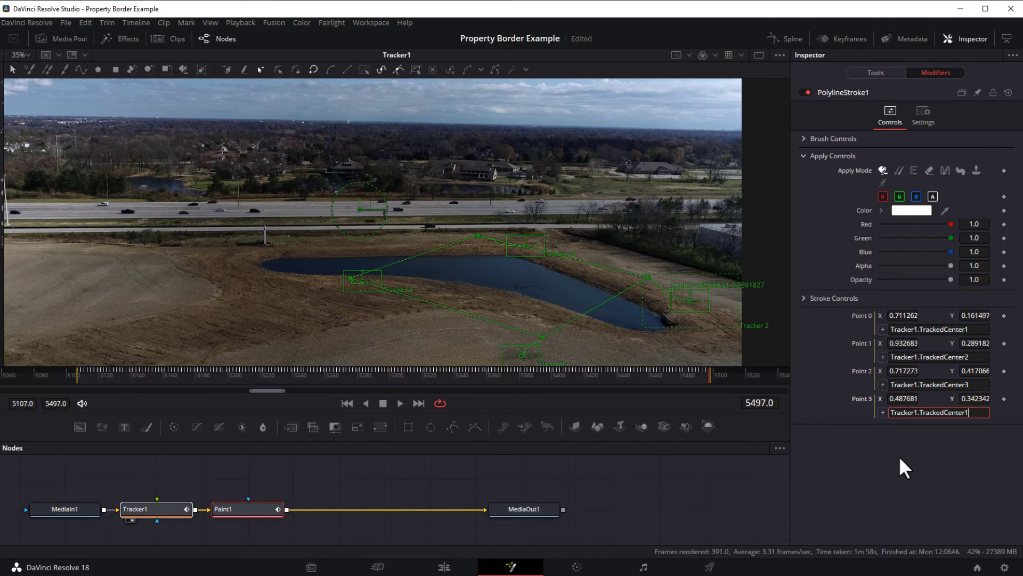
key(BackSpace)
text(4)
key(Return)
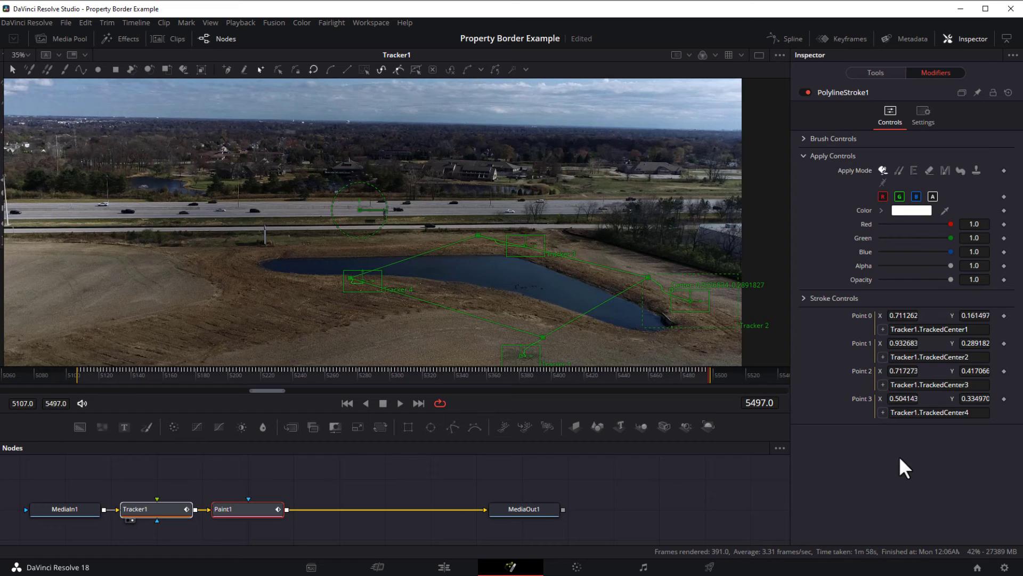
click(697, 495)
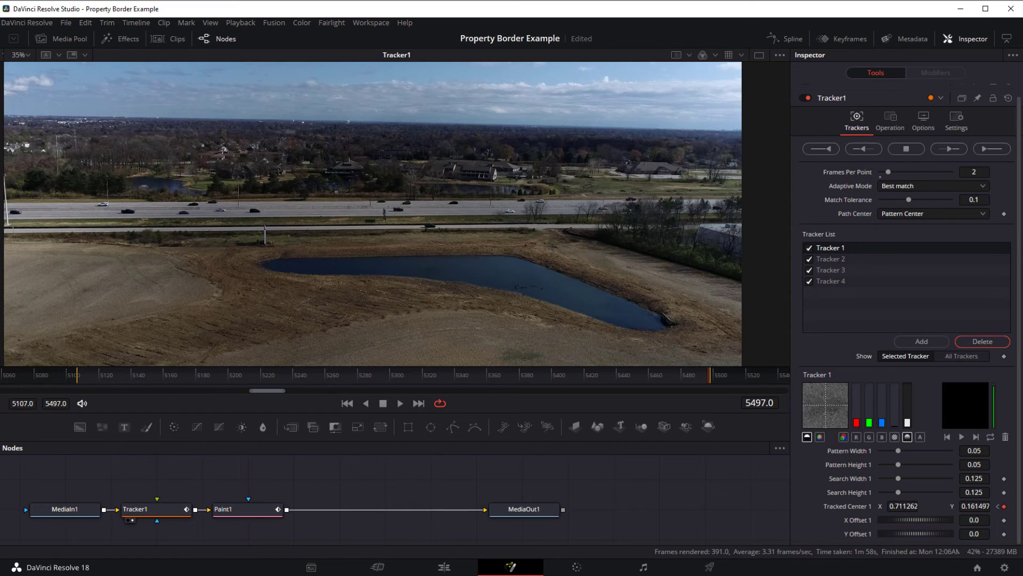
click(444, 567)
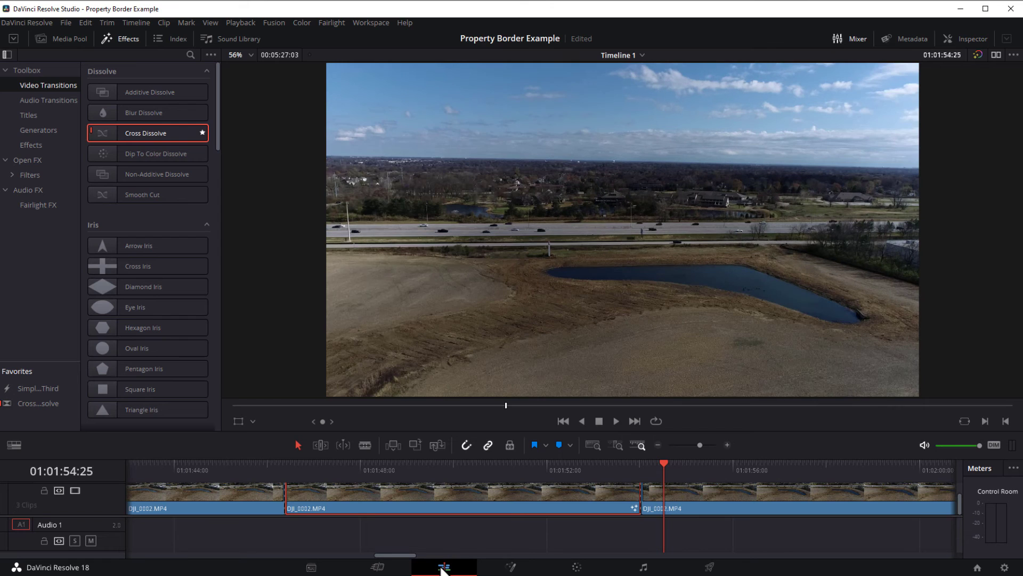
click(286, 467)
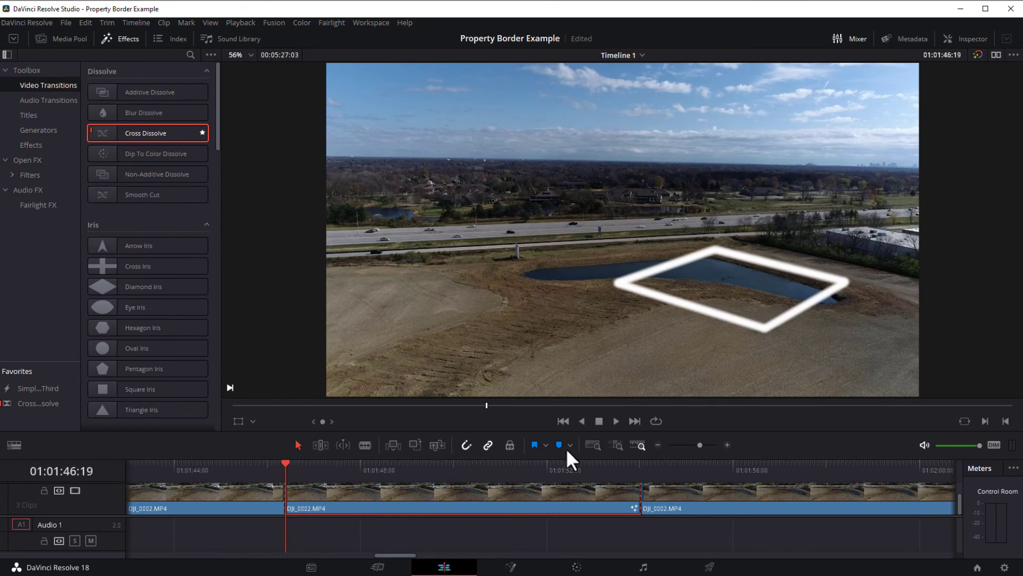
click(616, 421)
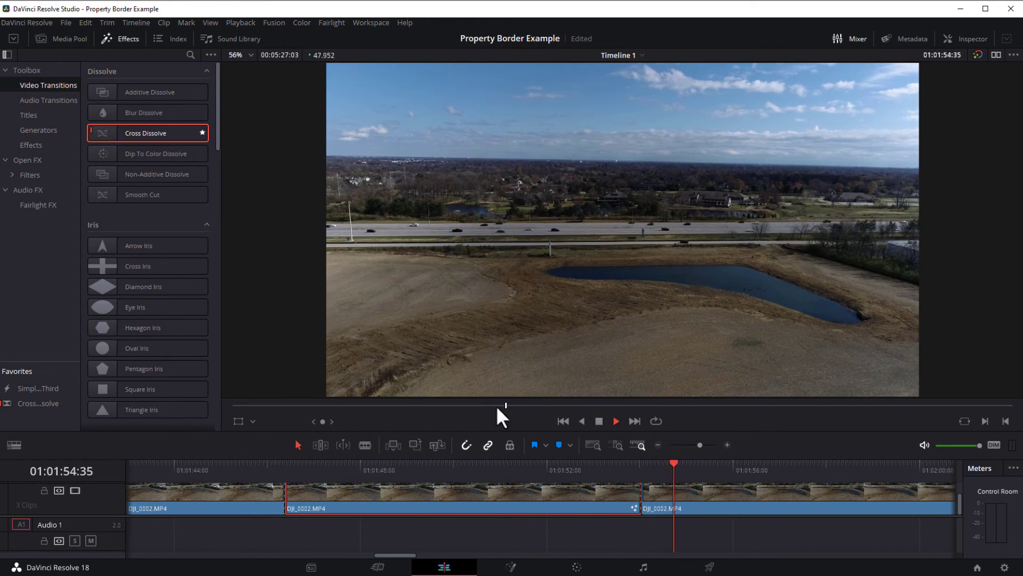
key(space)
click(453, 466)
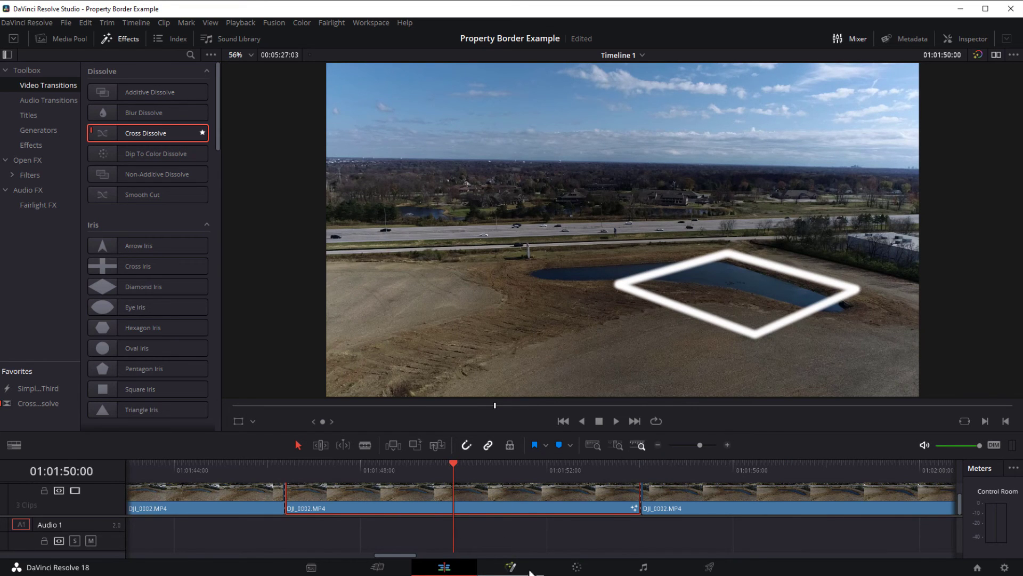
click(512, 567)
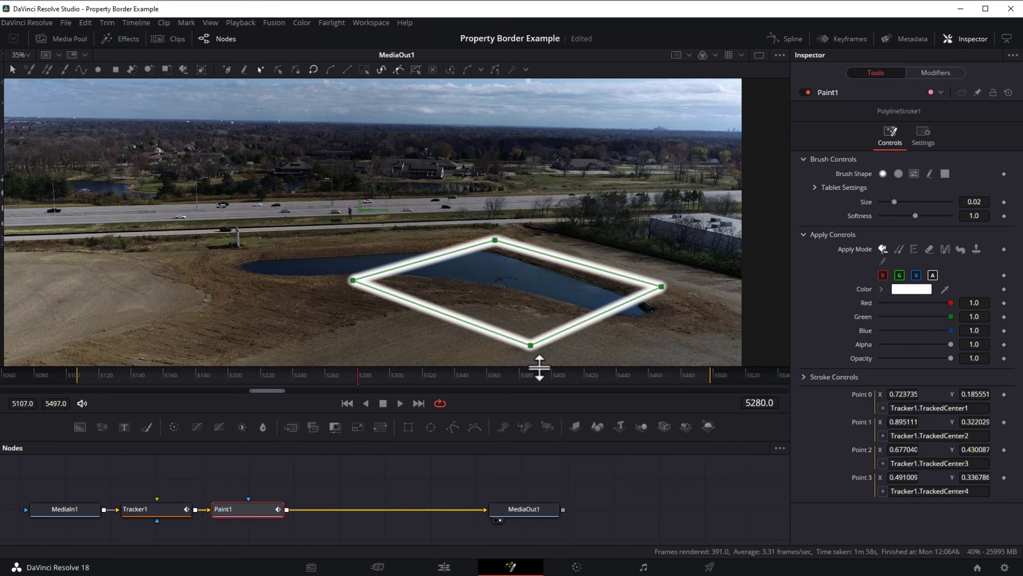
Make the border stroke thinner with a brush size of 0.01
click(987, 202)
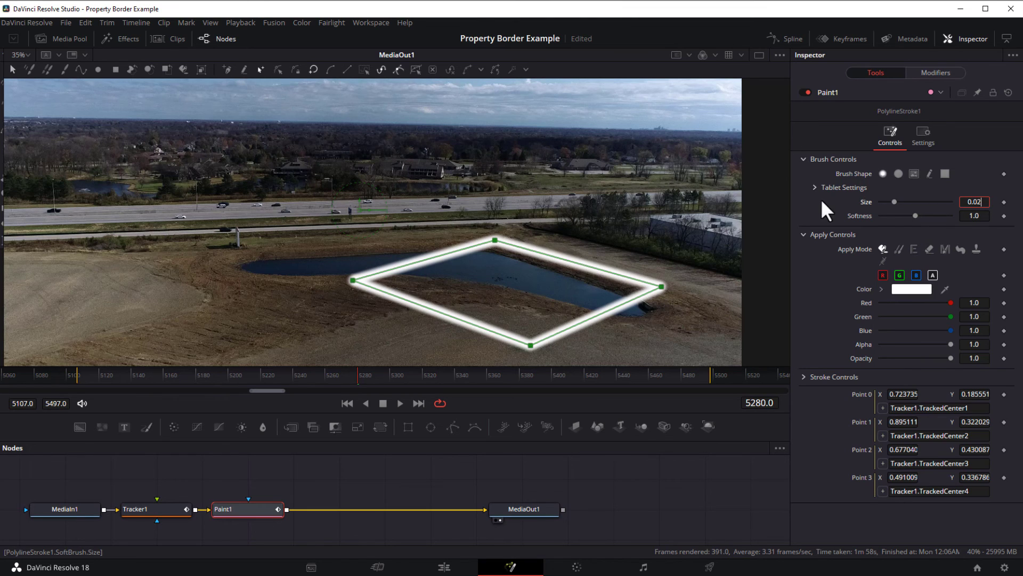
click(804, 159)
click(804, 159)
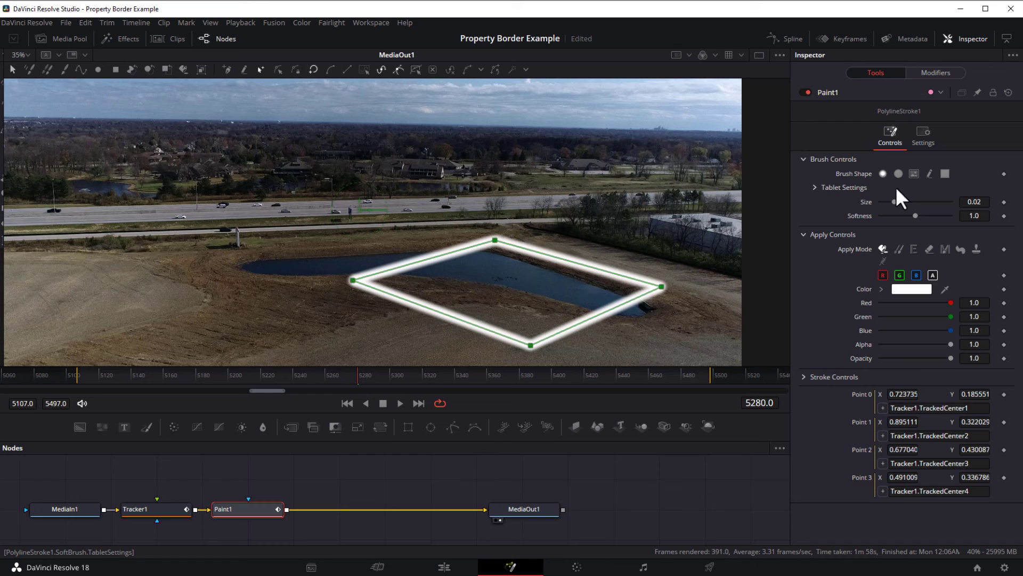
click(983, 202)
key(Tab)
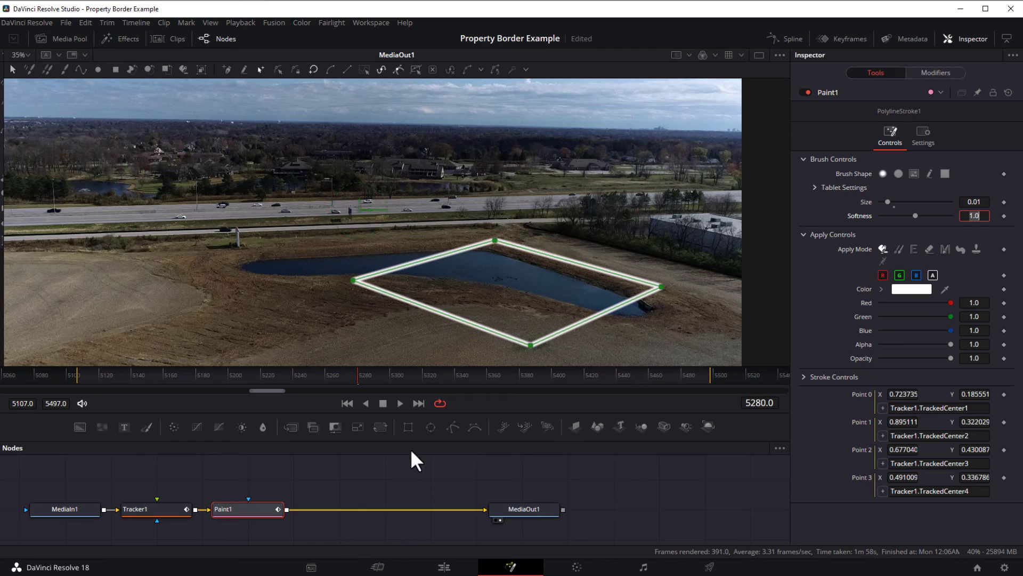
click(444, 567)
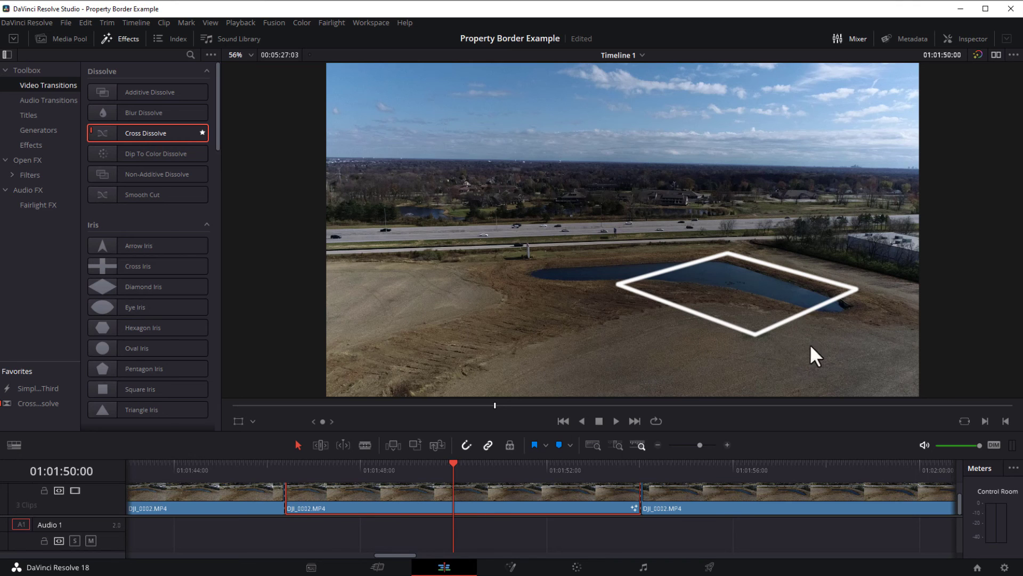
click(508, 568)
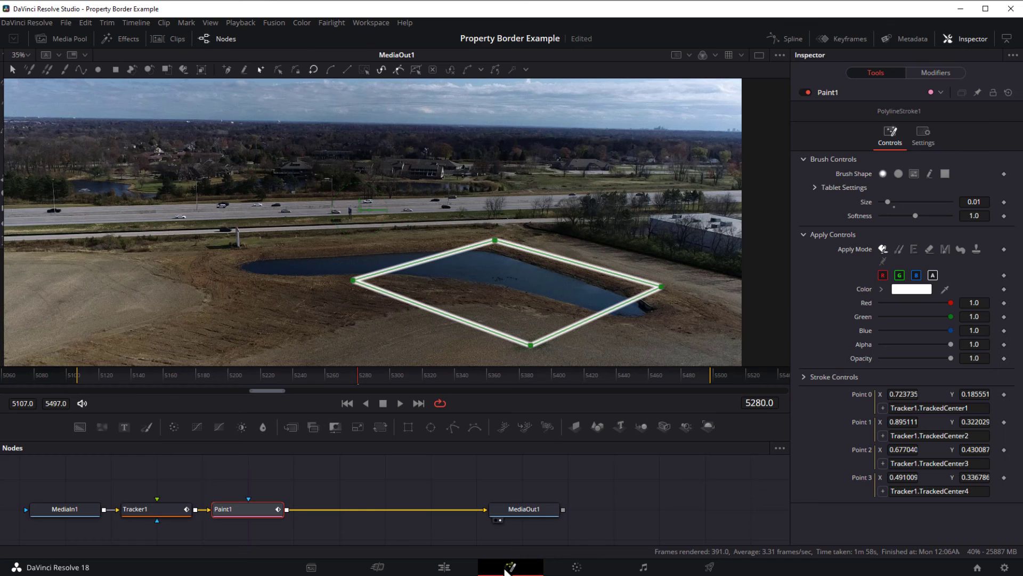
Set Stroke Animation to Write On then Off and return to the Edit page at 01:01:46:19
click(802, 375)
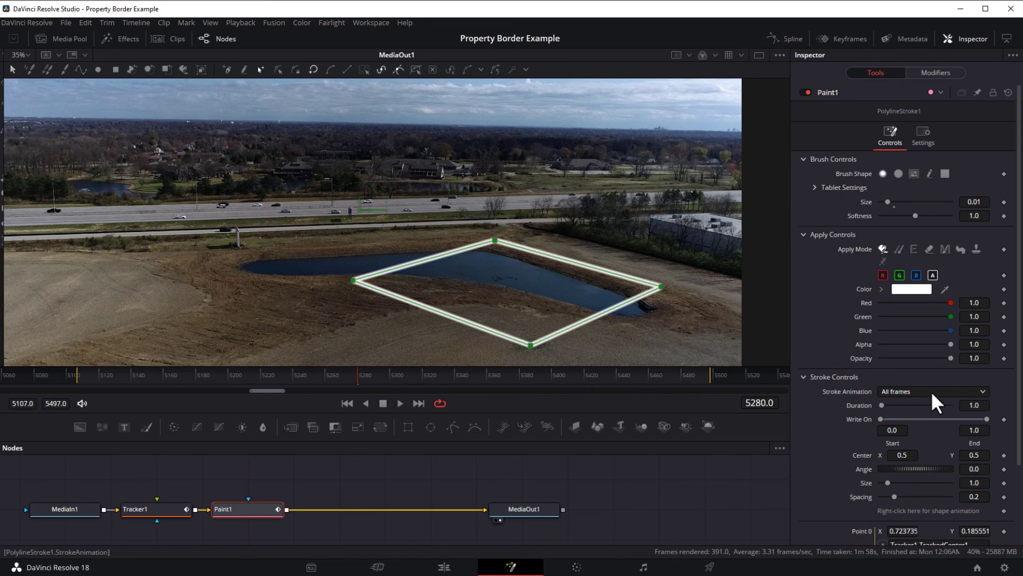
click(909, 391)
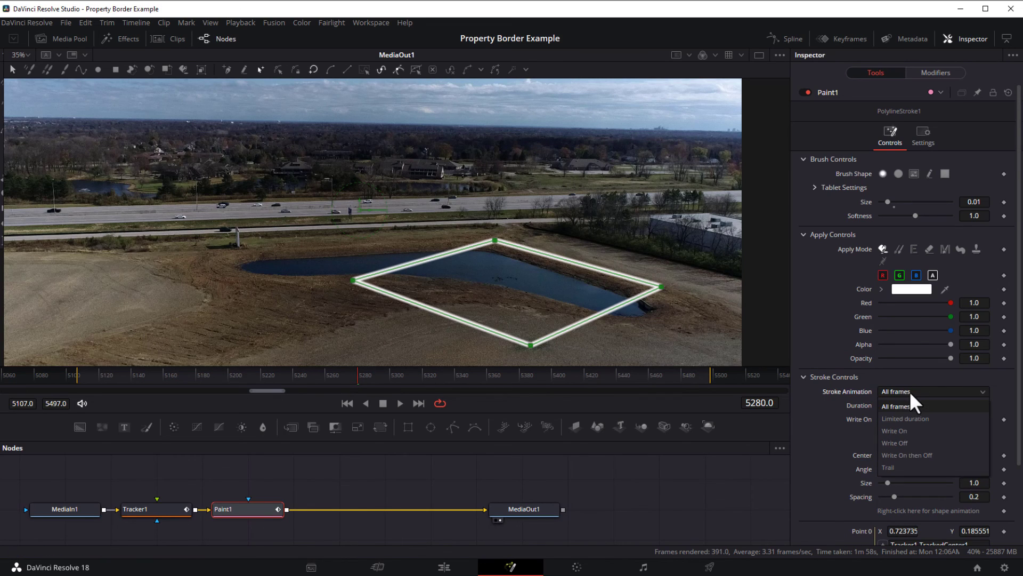
click(903, 454)
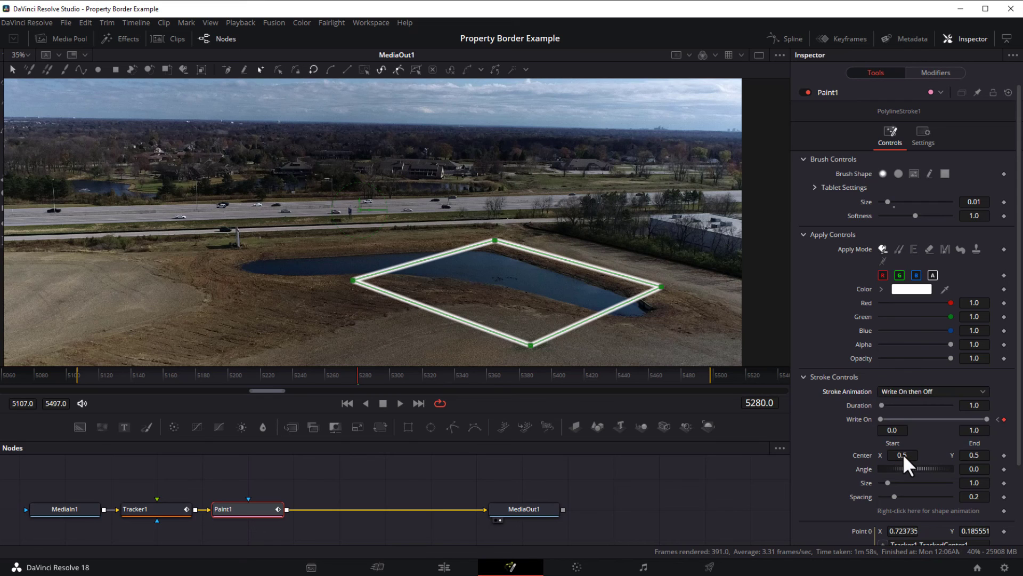
click(442, 567)
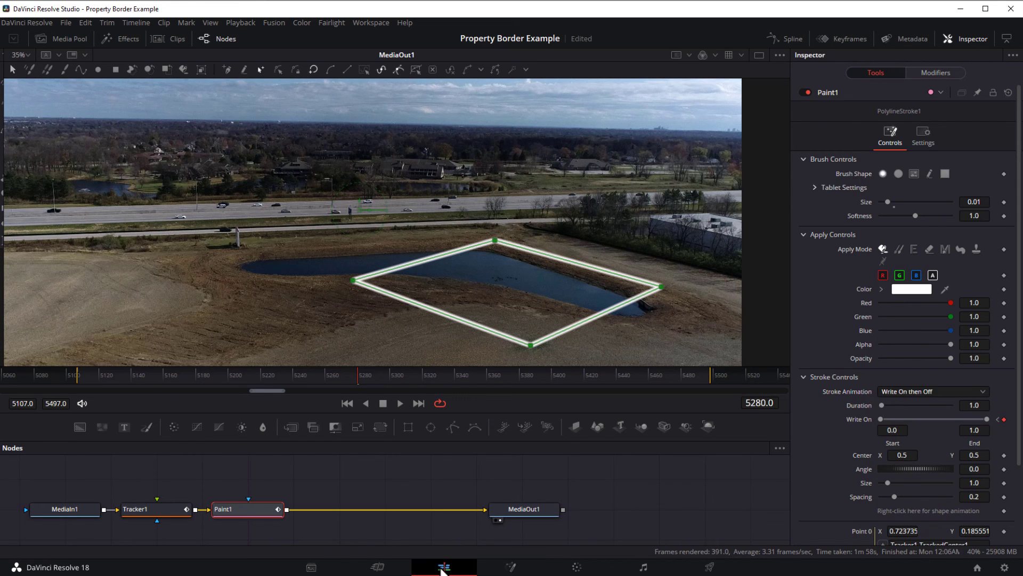
click(286, 461)
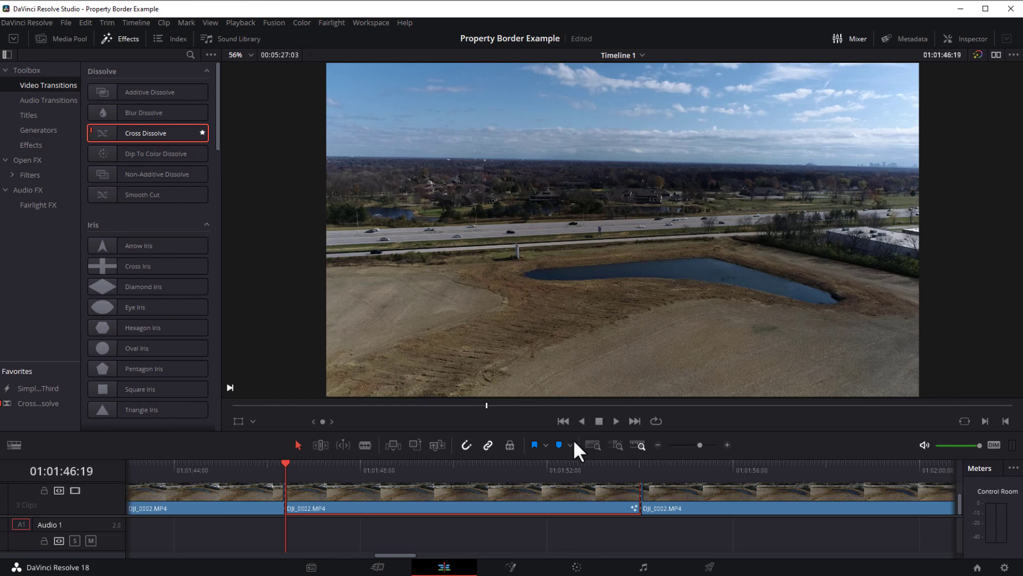
click(615, 420)
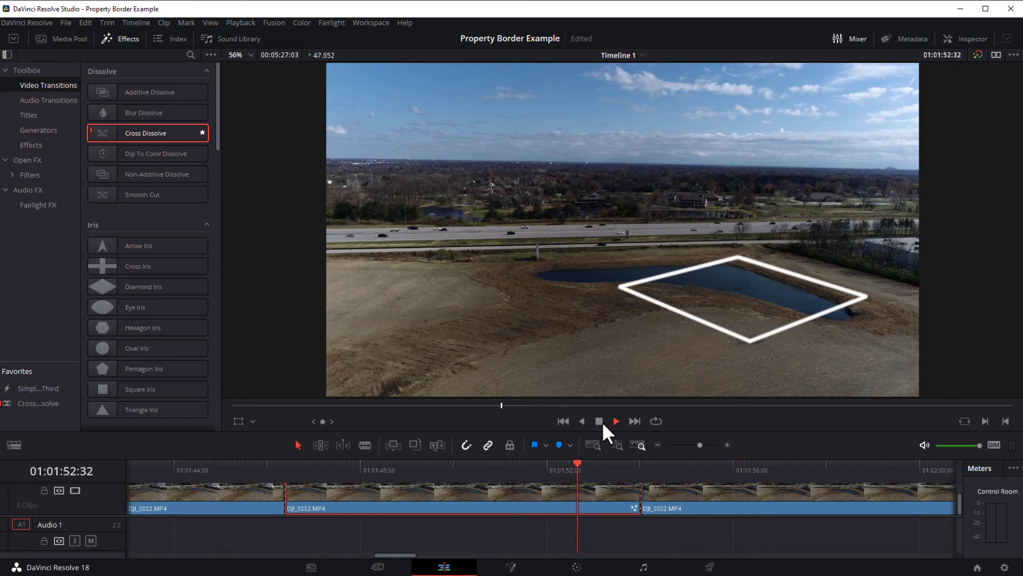
click(600, 421)
click(446, 537)
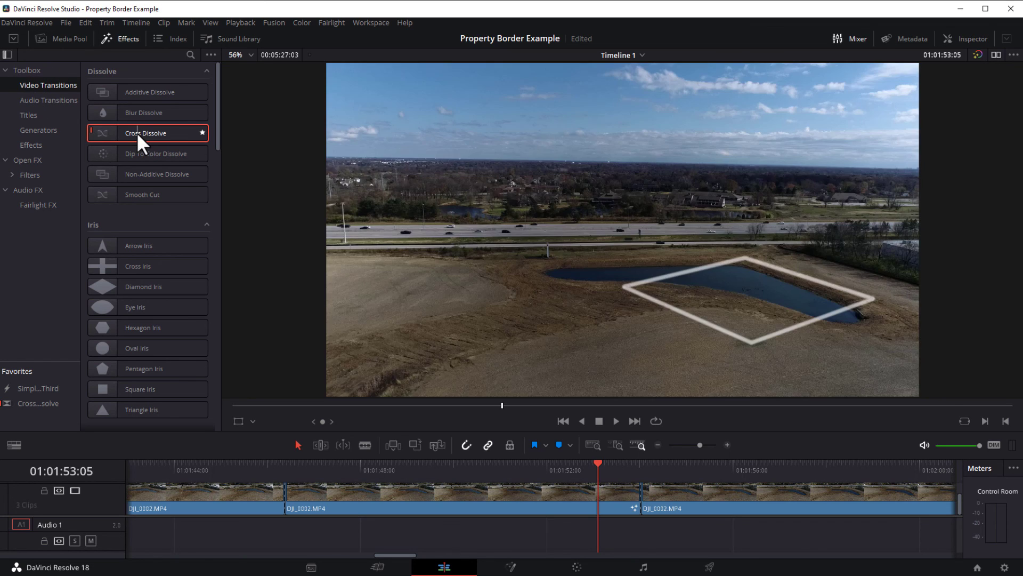
Place a Cross Dissolve on the cut before the last DJI_0002.MP4 clip and play back from 01:01:45:18
drag(137, 132, 638, 494)
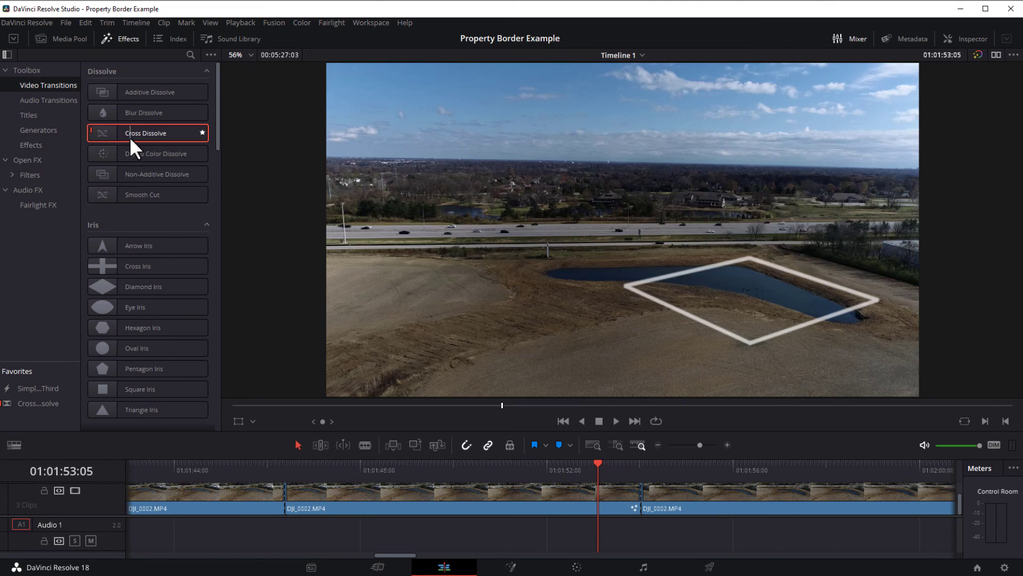
drag(130, 136, 644, 495)
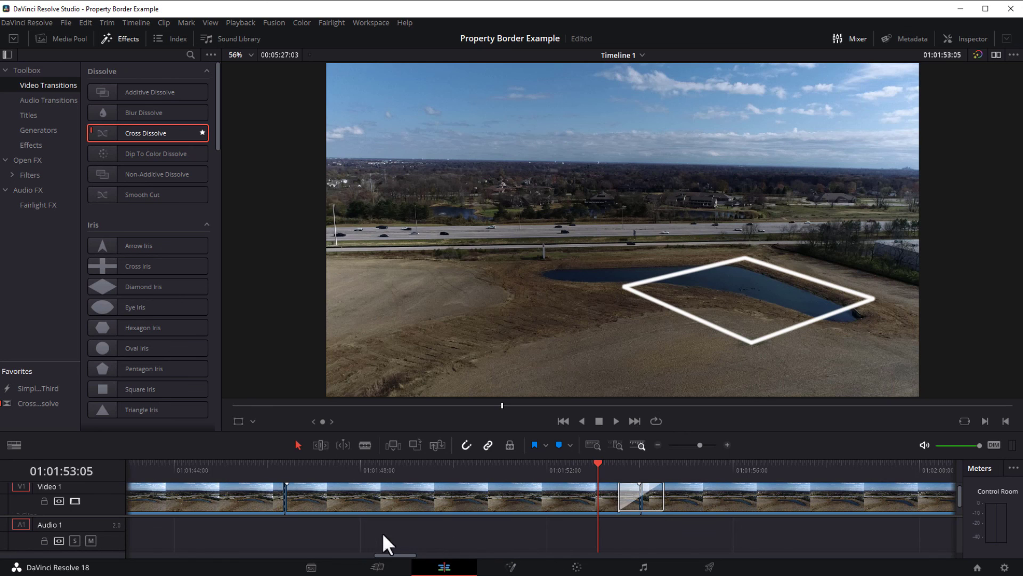
click(238, 468)
click(616, 421)
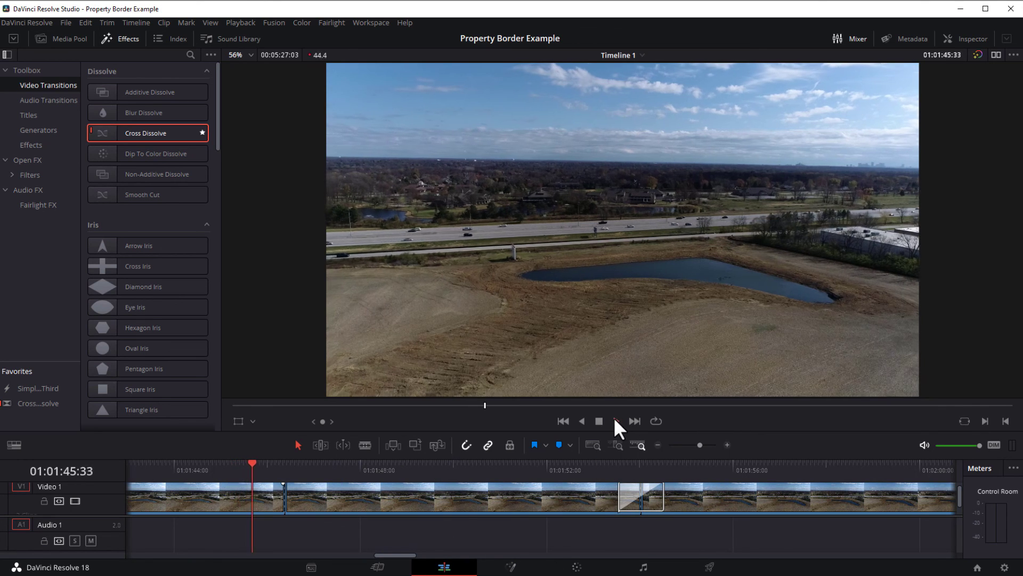